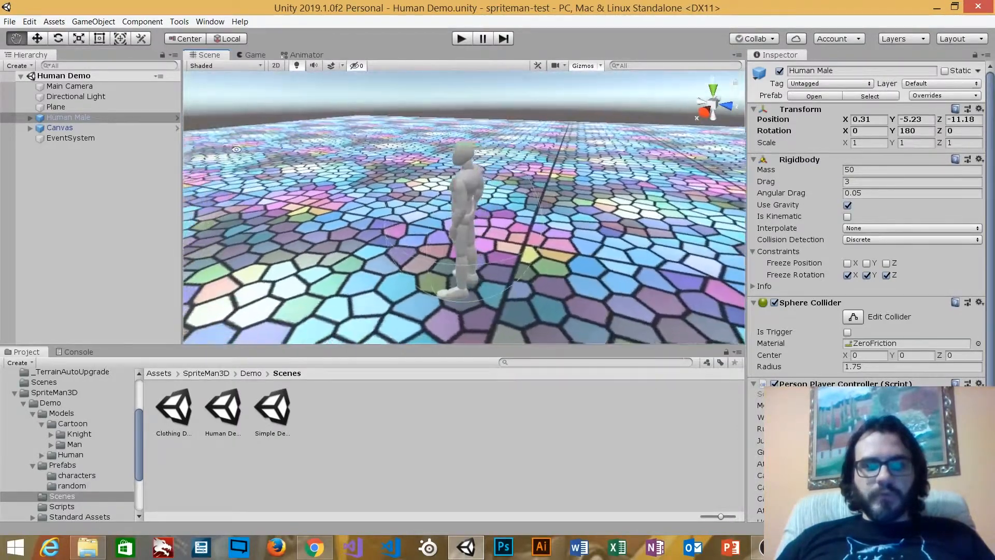
Select the Managed Sprite under Human Male and review its Sprite Manager's Mode and Reflection Mode settings
click(30, 118)
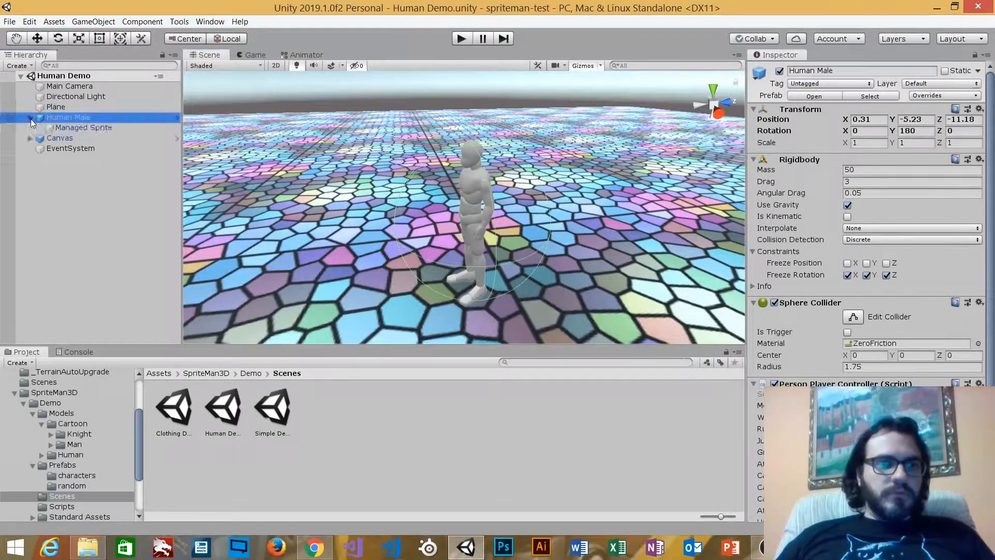
click(80, 127)
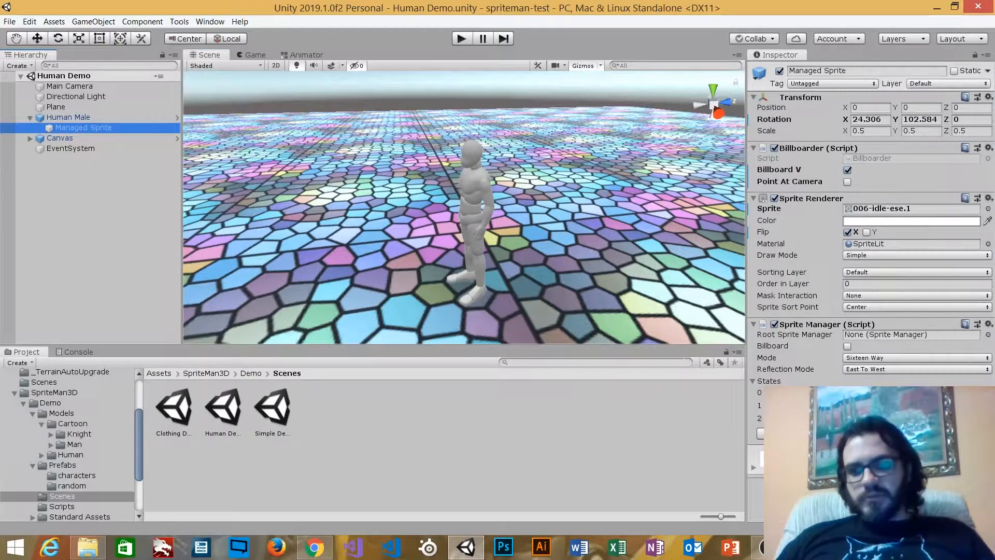
click(814, 358)
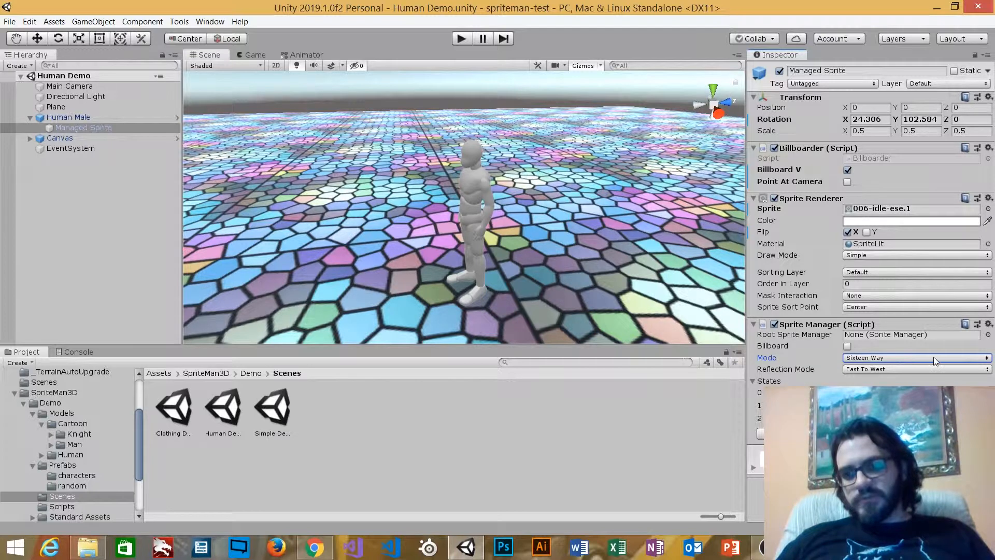
click(937, 358)
click(812, 353)
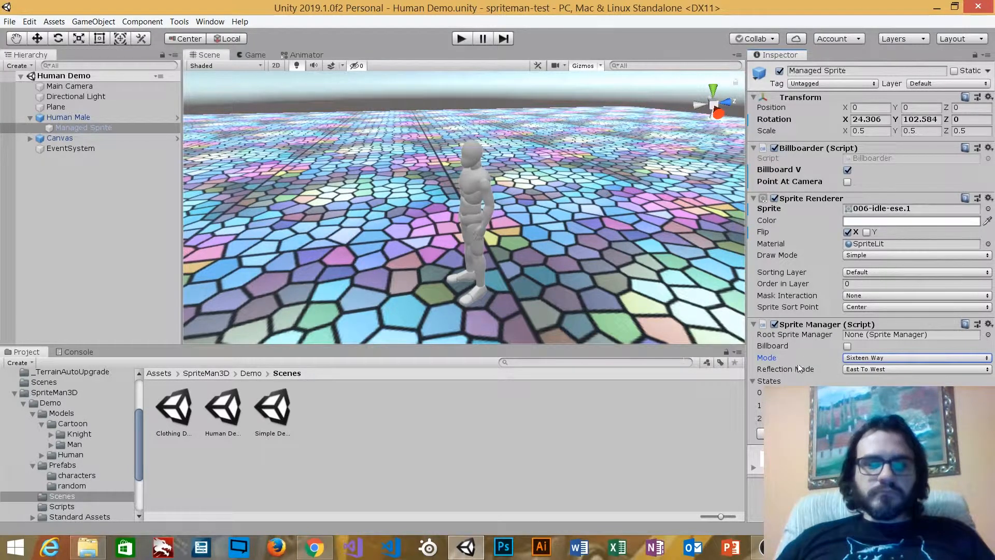
scroll(119, 440, down, 2)
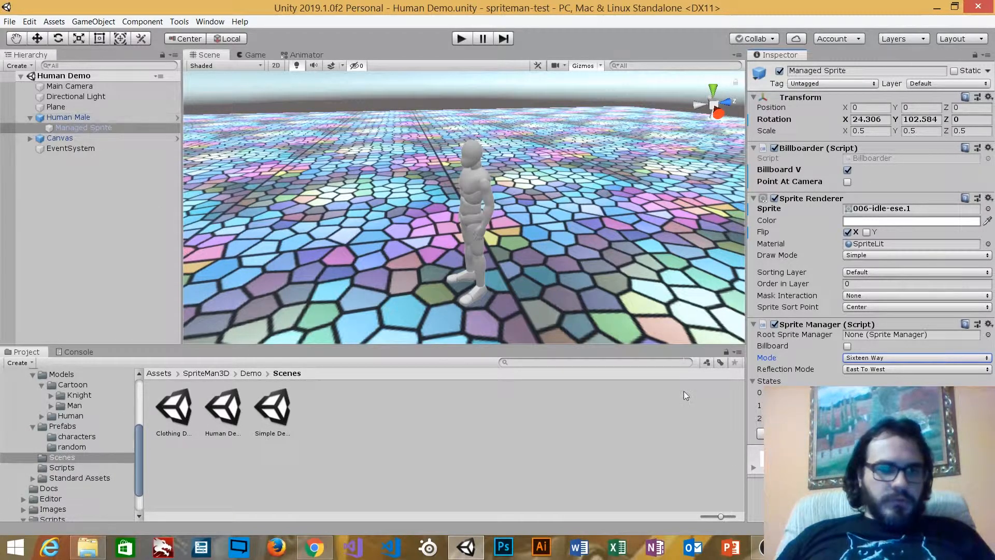
click(803, 368)
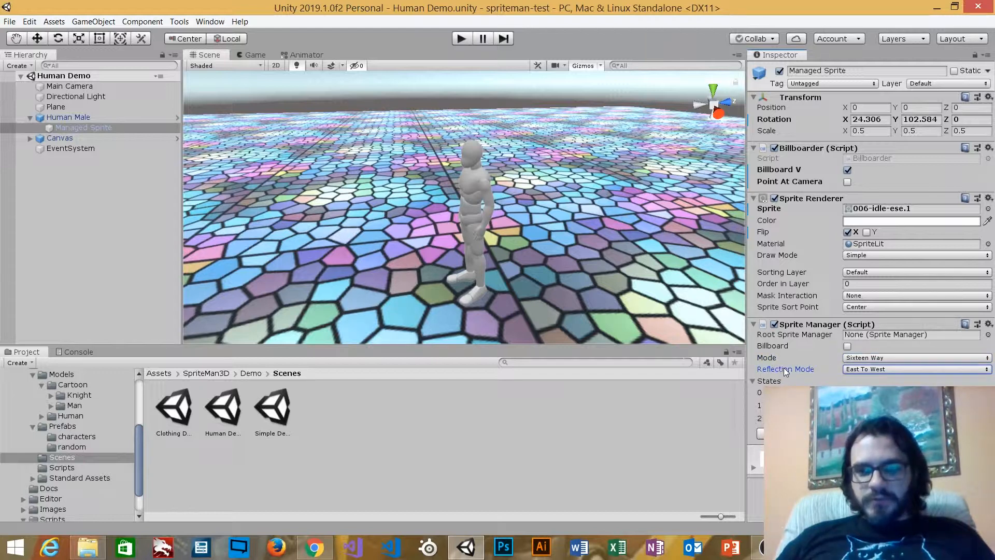
Open the State Editor on the Idle state and check the Sprite Manager's Reflection Mode options without changing them
click(849, 434)
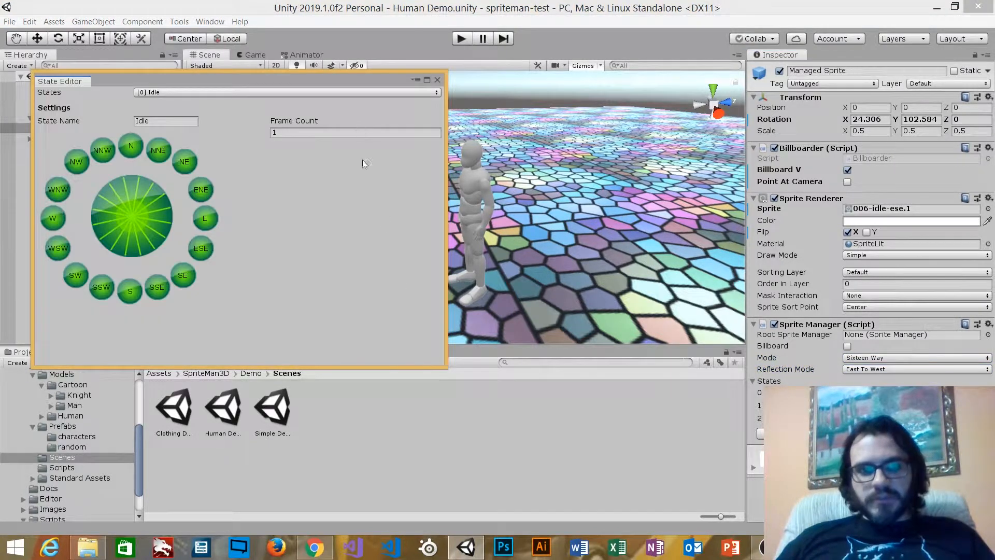
drag(311, 79, 308, 194)
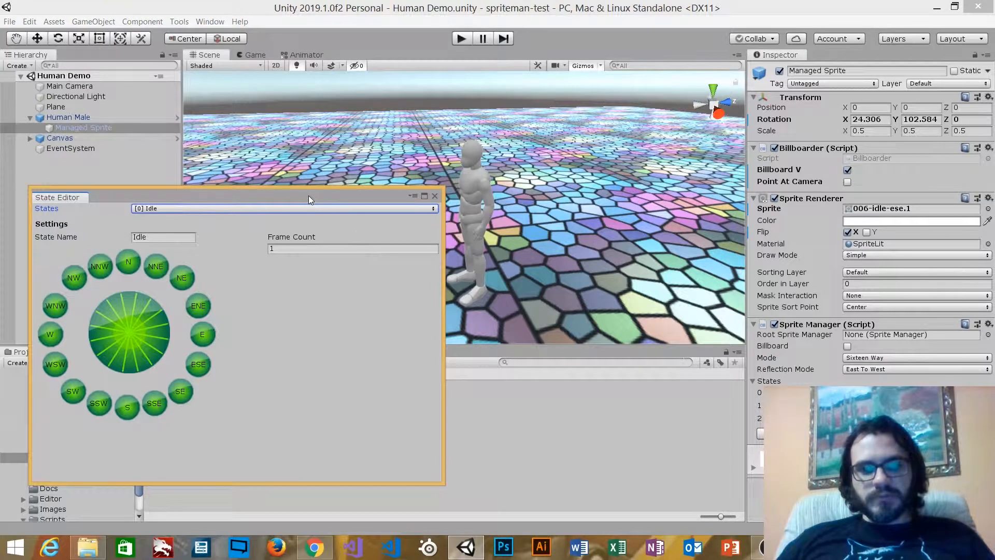
click(809, 367)
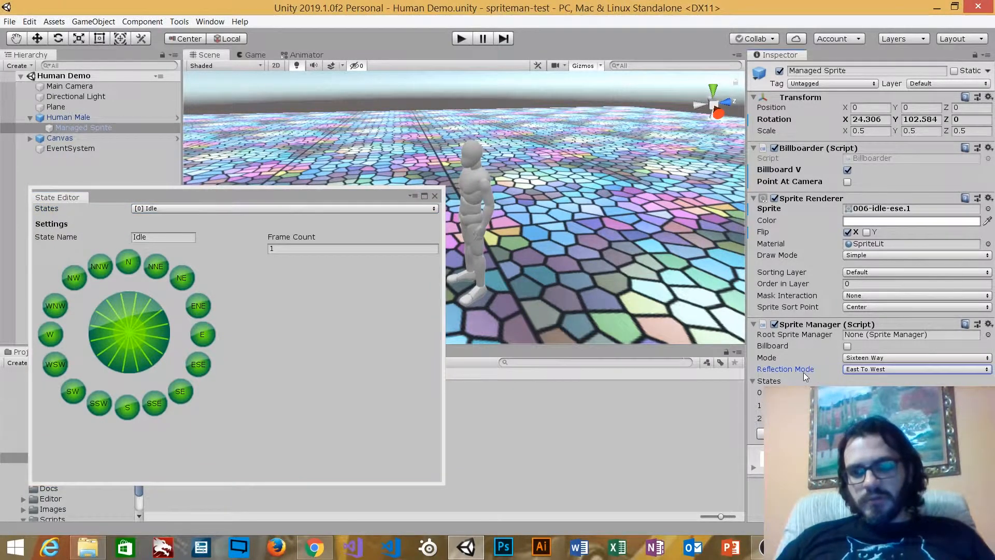
click(856, 369)
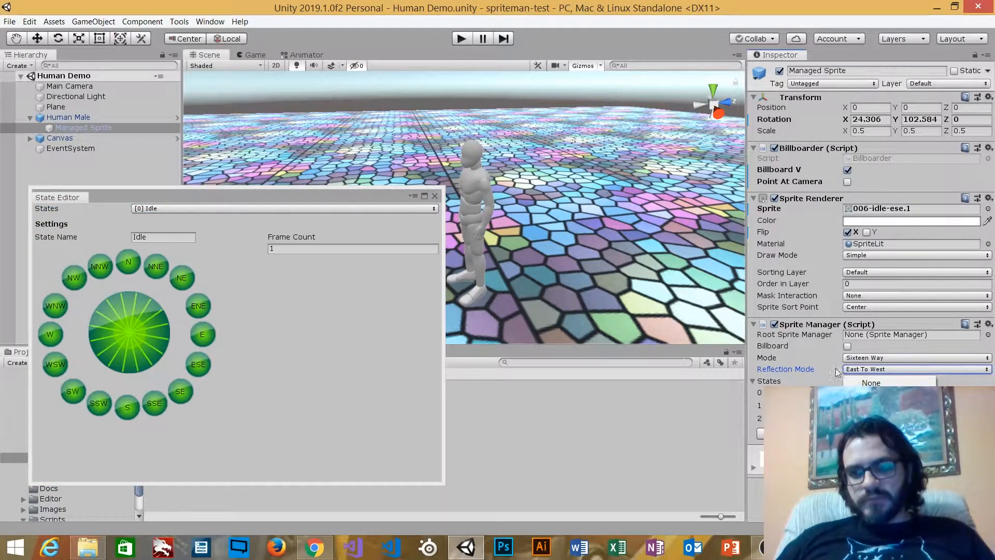
click(820, 368)
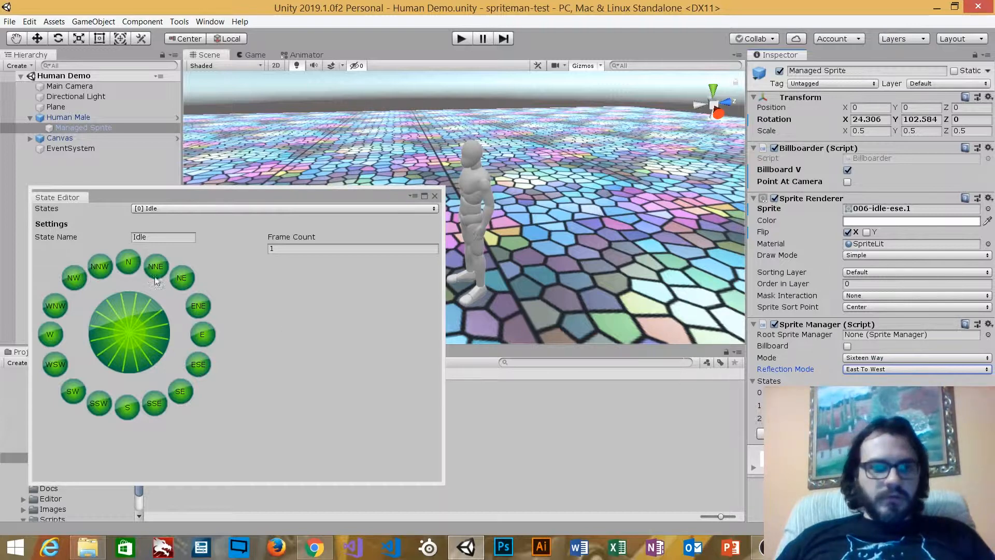
Inspect the Idle state's frames for the ENE, NE, N, NNW, NW and WNW directions
click(208, 309)
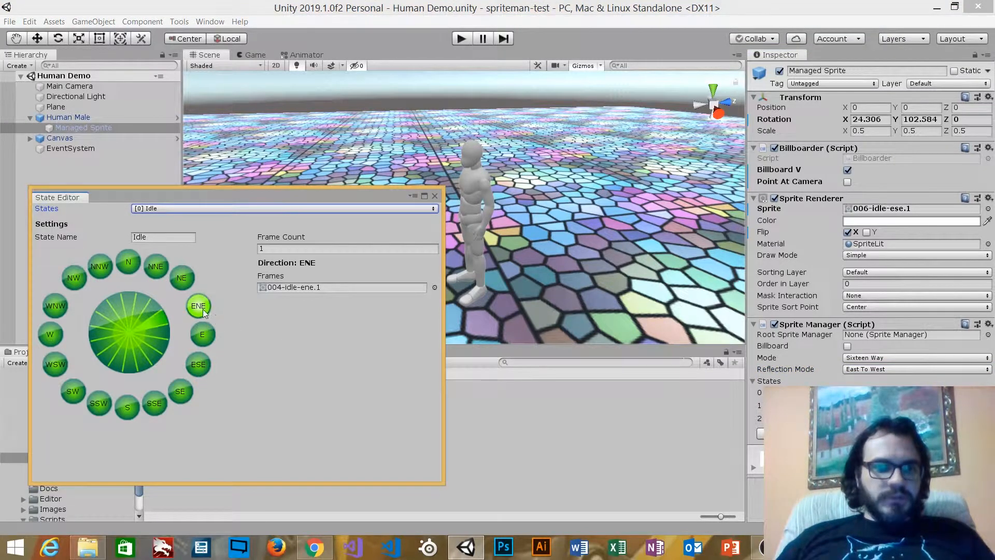
click(183, 280)
click(130, 264)
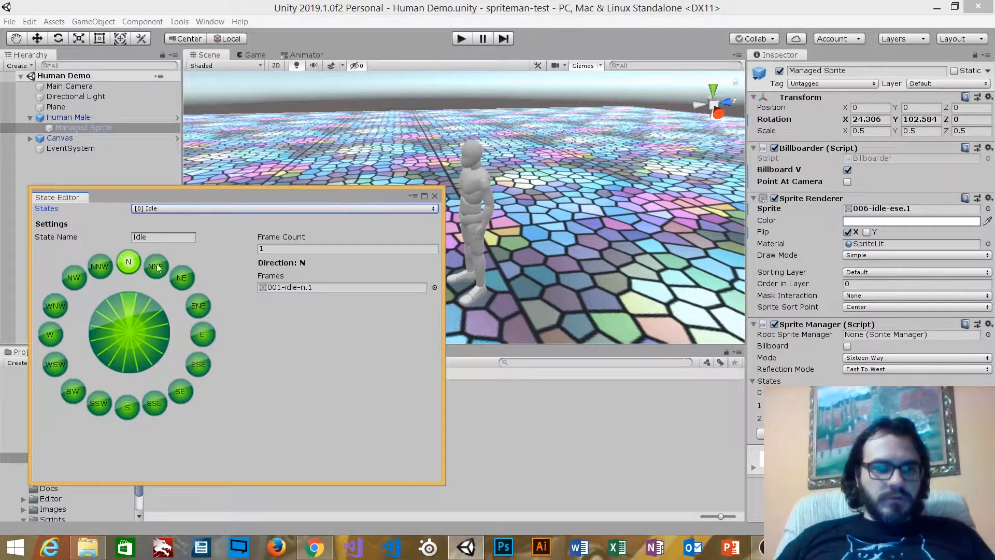
click(93, 270)
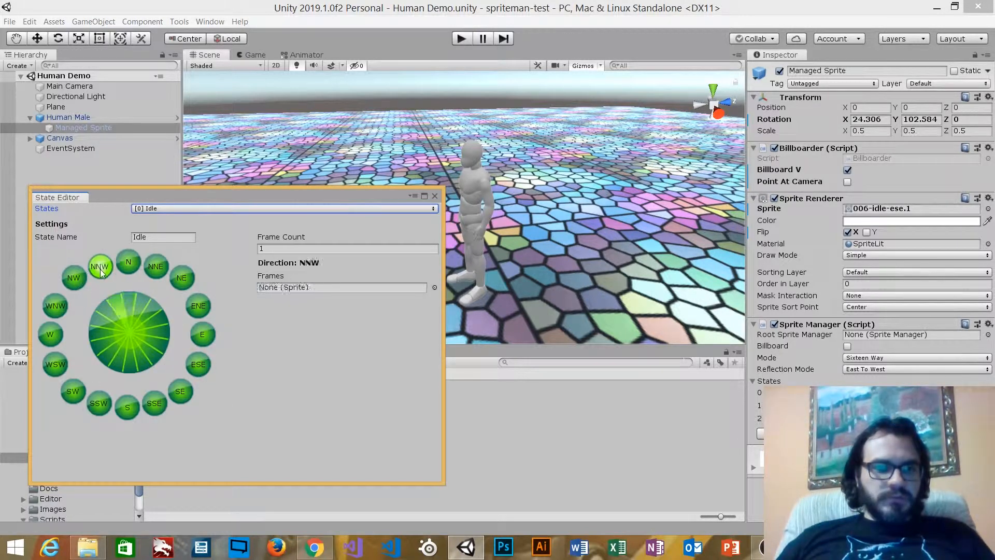
click(75, 279)
click(61, 305)
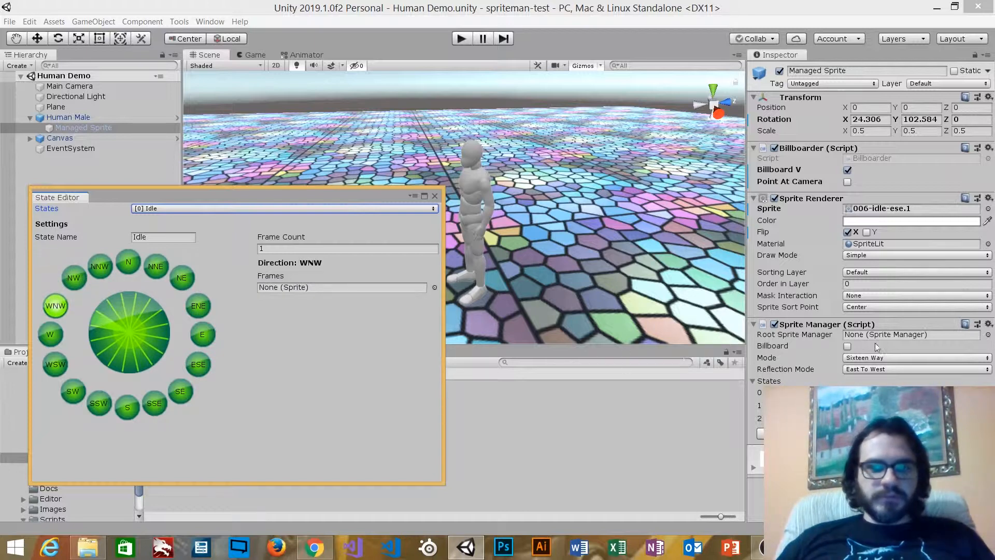
View the character from several angles to examine how the Sprite Renderer's sprite and Flip X setting respond
middle_drag(532, 213, 597, 193)
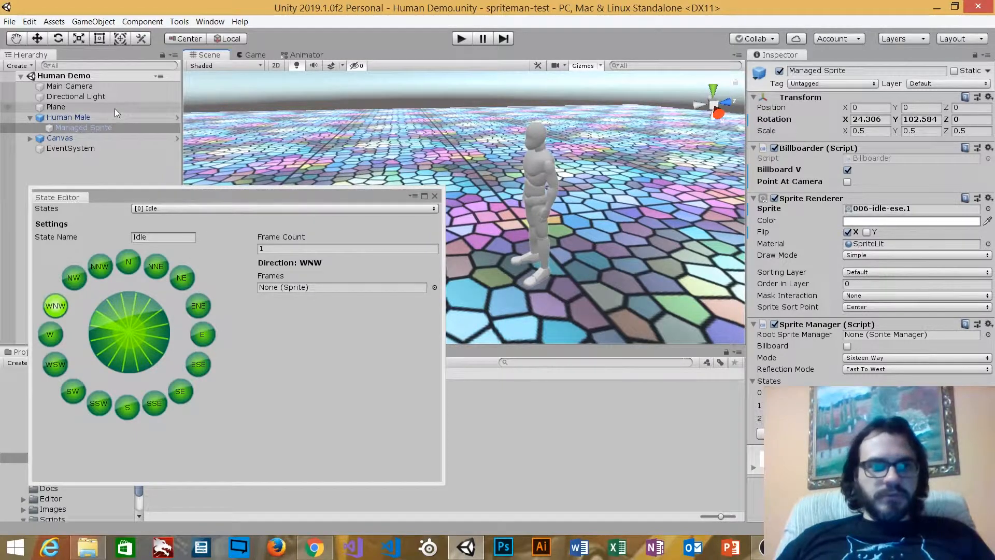
click(824, 232)
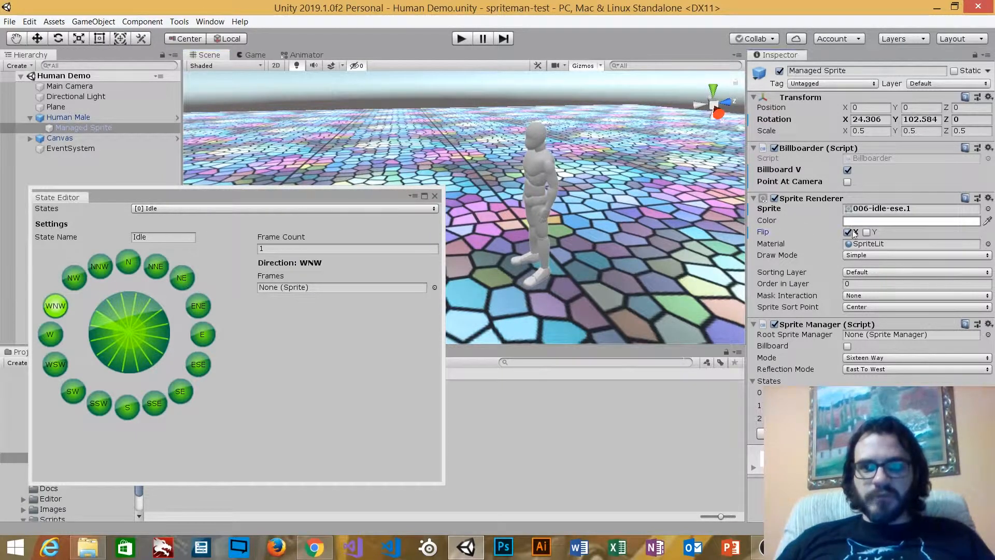
alt+drag(499, 194, 617, 175)
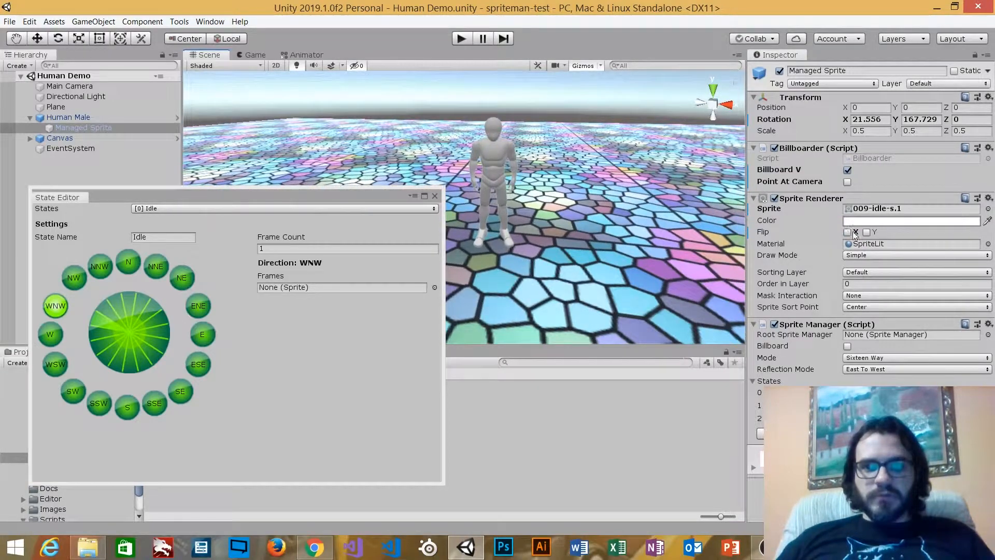
alt+drag(536, 191, 401, 155)
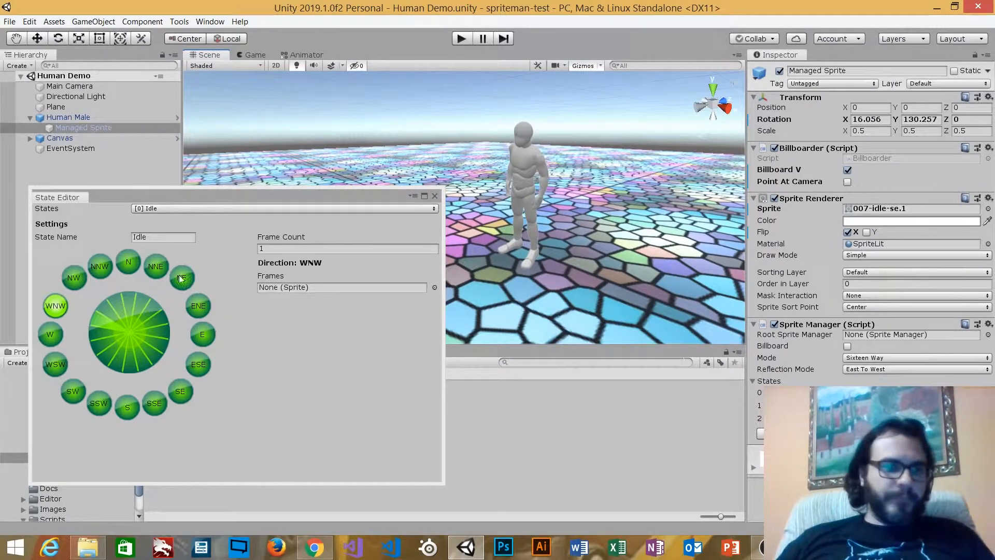
Locate the Idle state's N direction frame among the project assets and close the State Editor
click(131, 261)
click(312, 288)
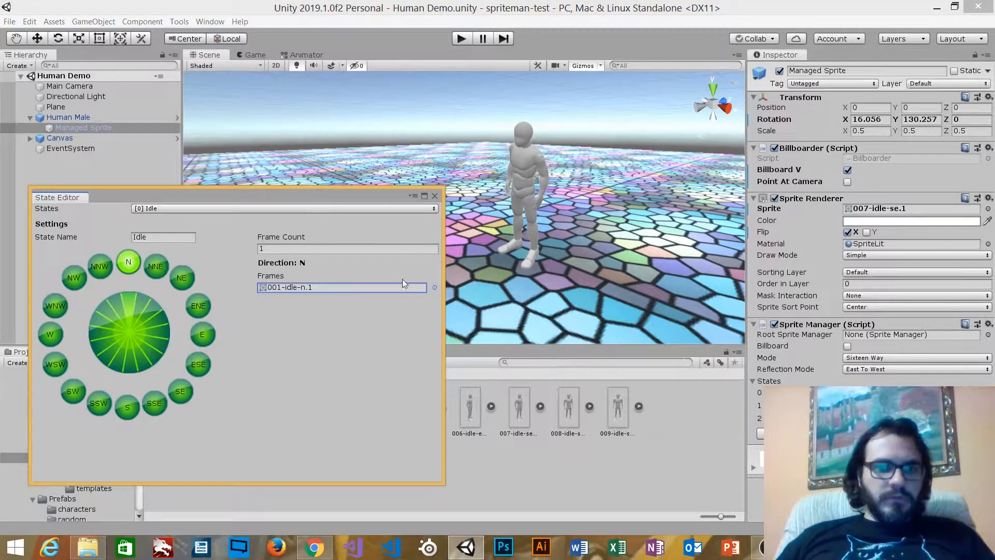
click(434, 196)
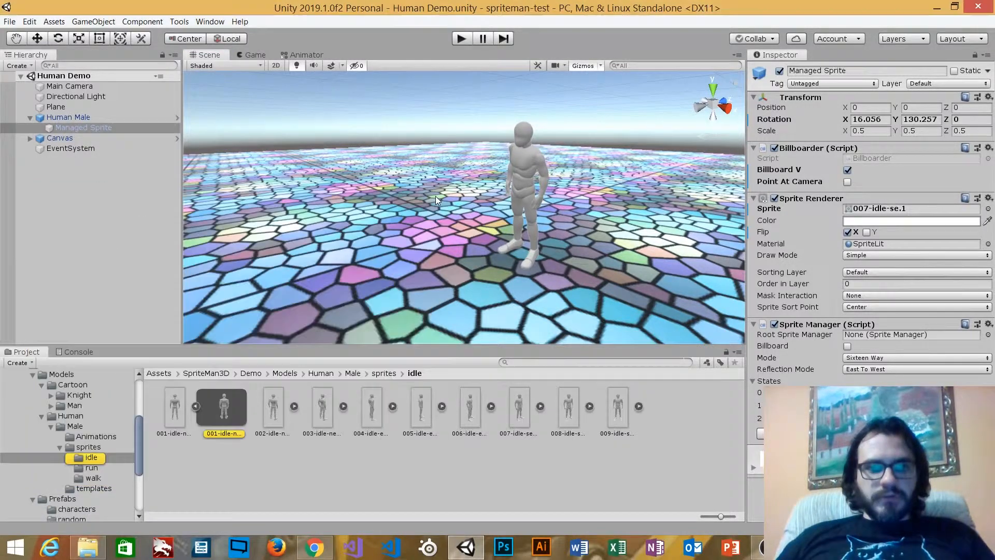
click(195, 405)
Browse the SpriteMan3D demo folders from Models/Human to the characters folder under Prefabs
click(70, 416)
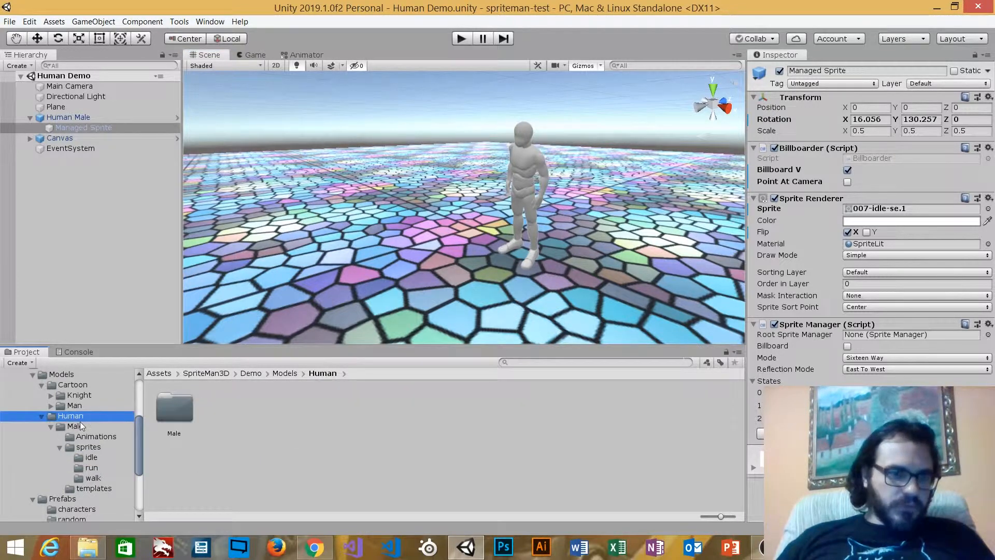
scroll(77, 400, up, 1)
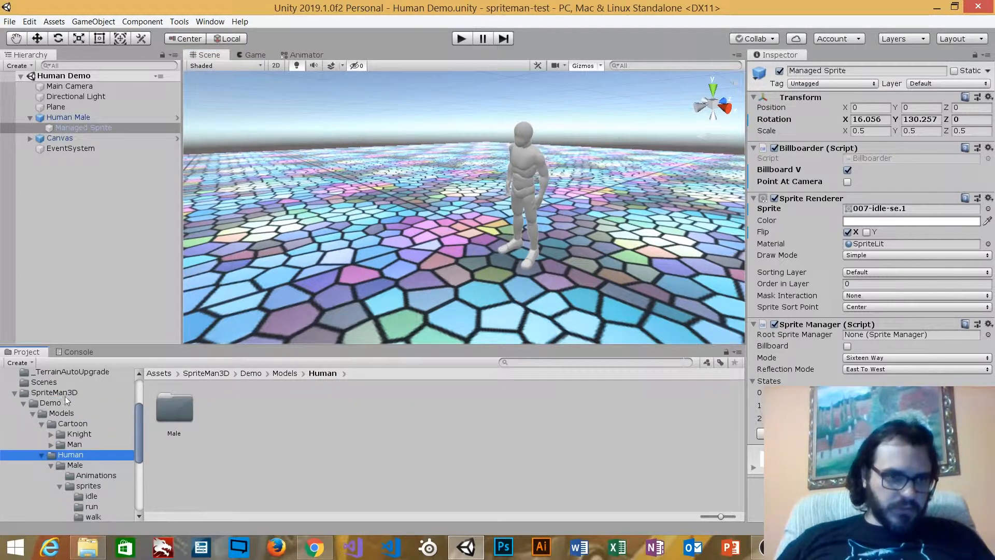
scroll(89, 436, down, 1)
scroll(89, 437, down, 1)
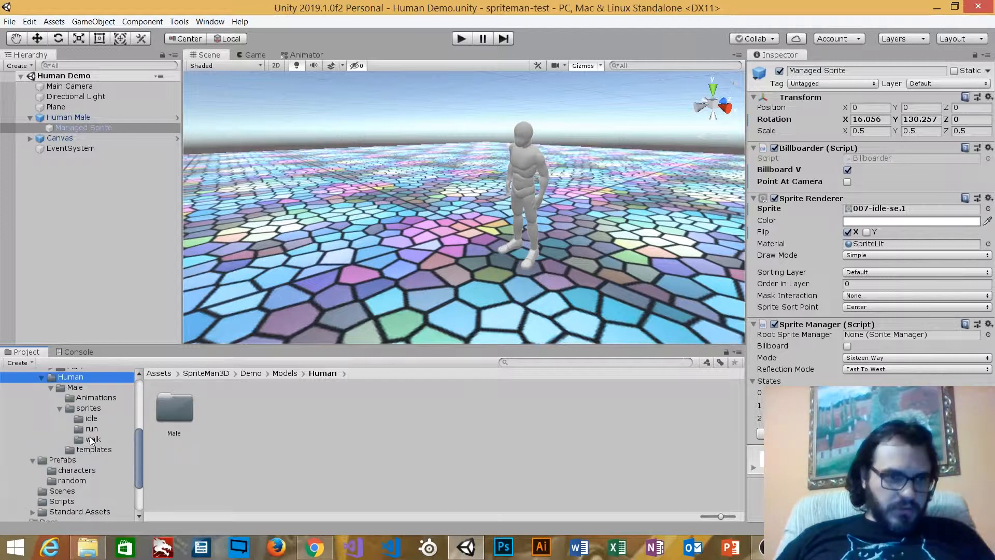
click(70, 460)
click(79, 467)
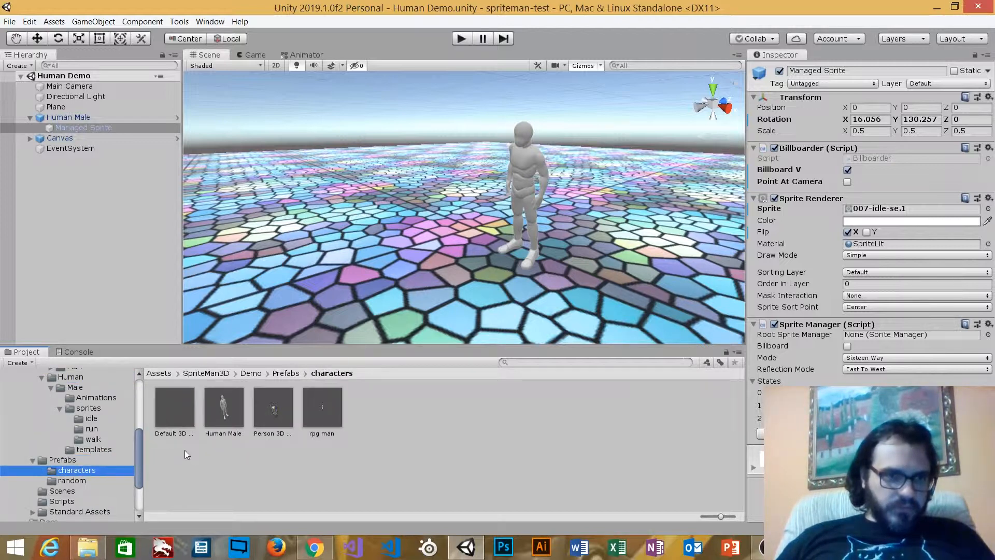
Locate the prefab asset behind Human Male, and inspect the Person 3D Sprite and rpg man prefabs
click(70, 118)
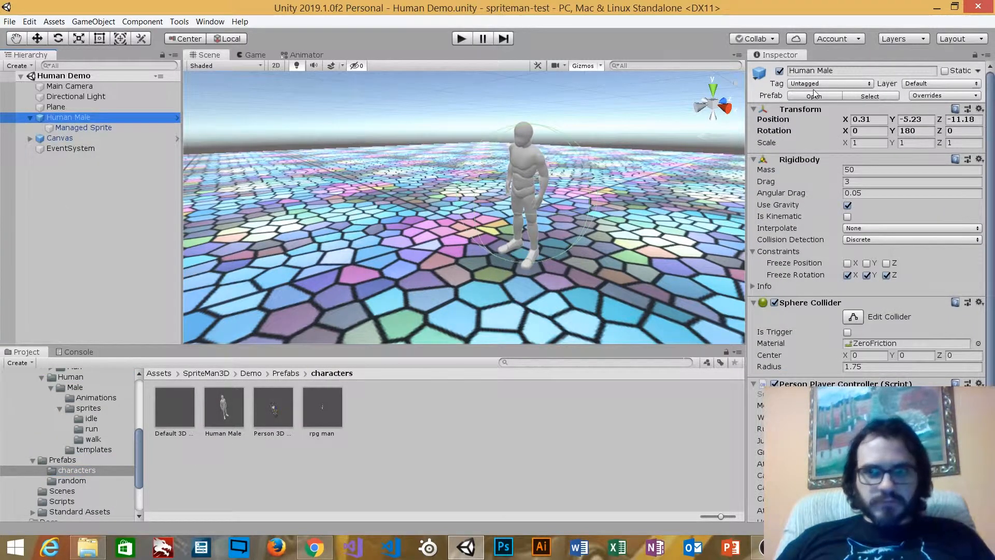
click(871, 96)
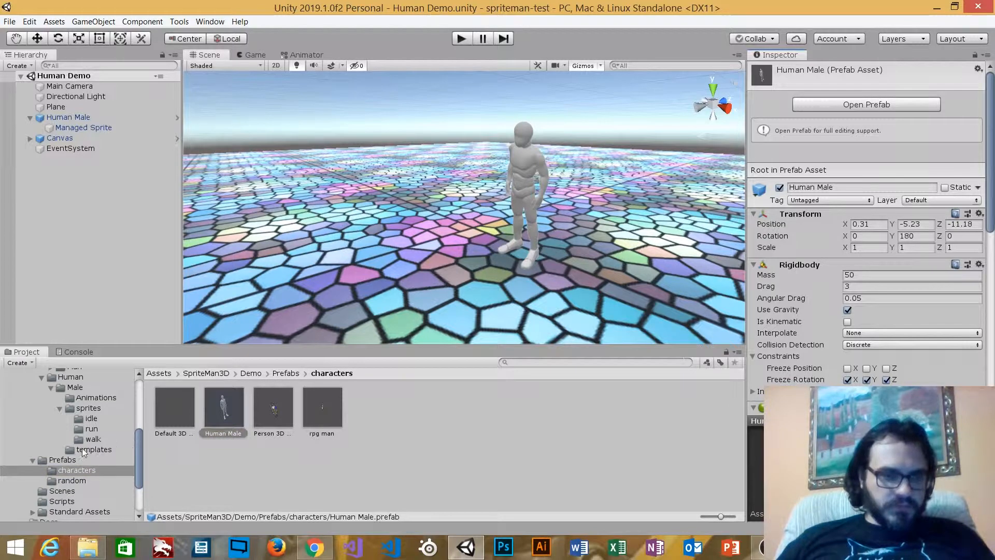
click(280, 433)
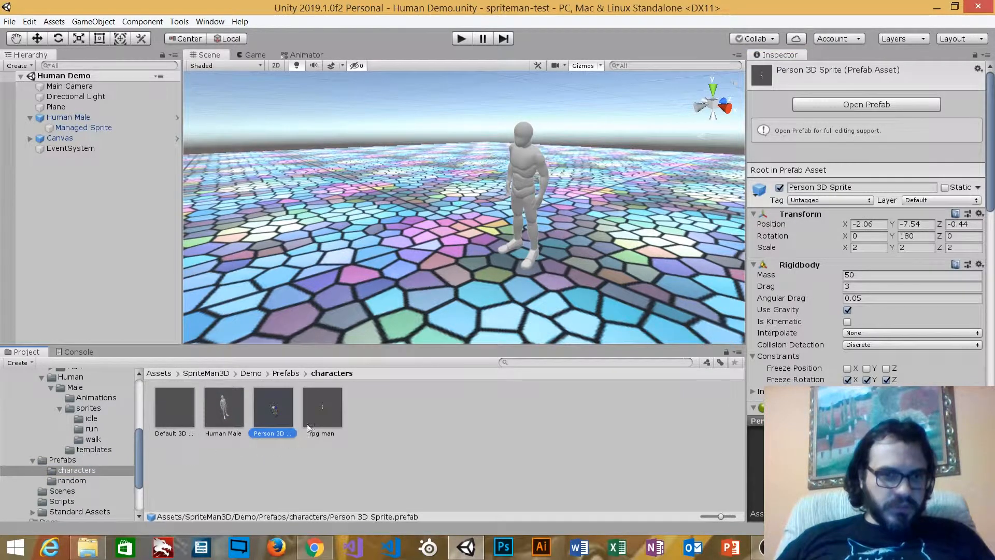
click(316, 422)
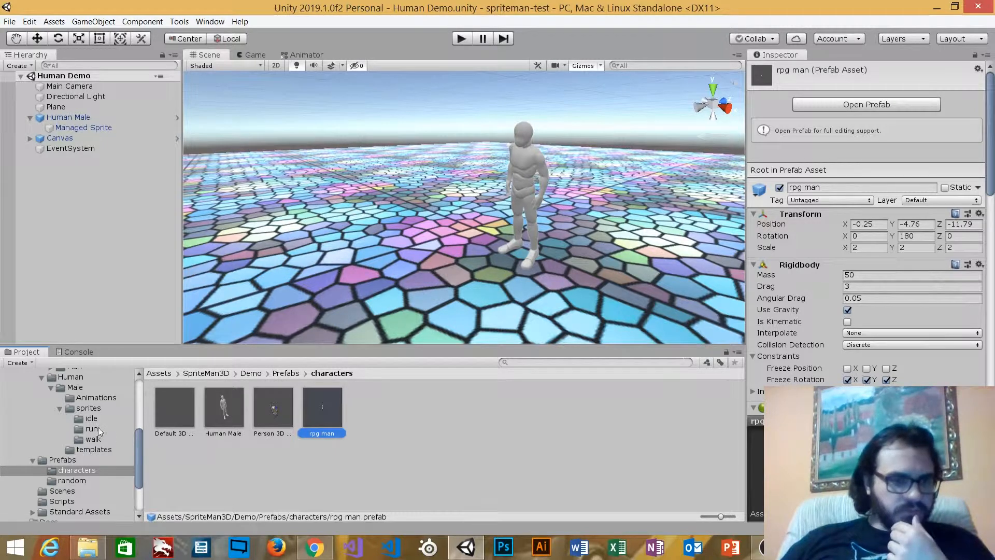
Collapse the Cartoon models folder and open the Animations folder under Models/Human/Male
scroll(90, 422, up, 3)
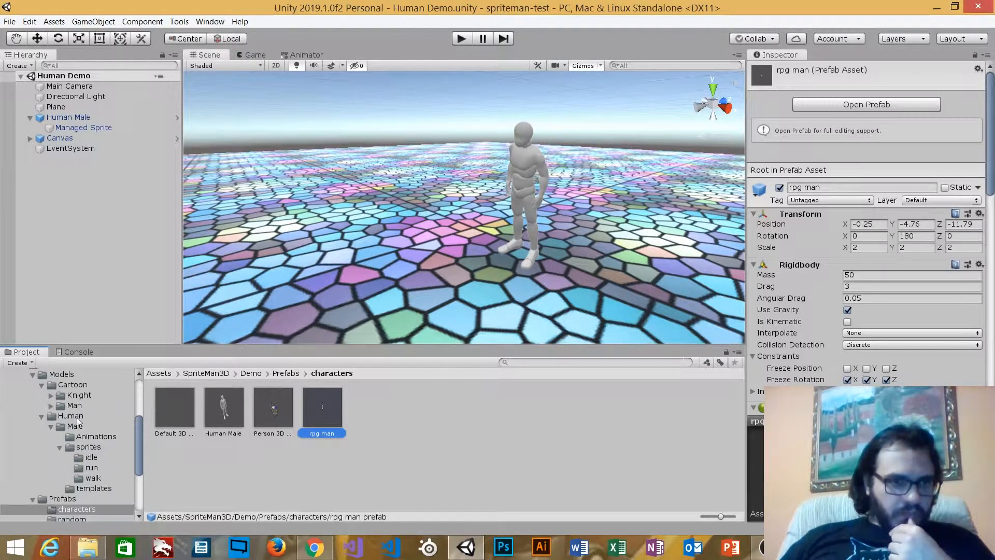
click(73, 413)
click(42, 385)
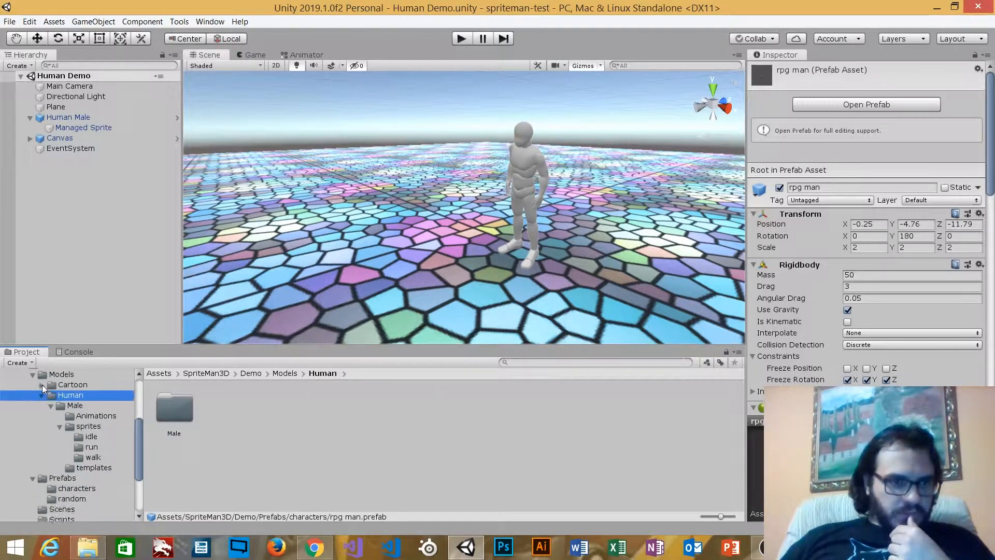
click(75, 405)
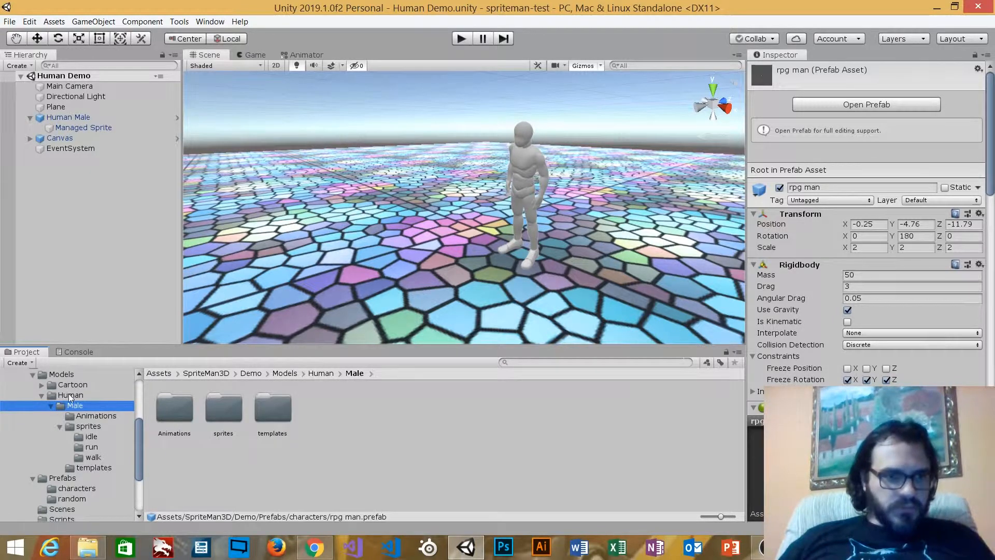
scroll(67, 399, up, 3)
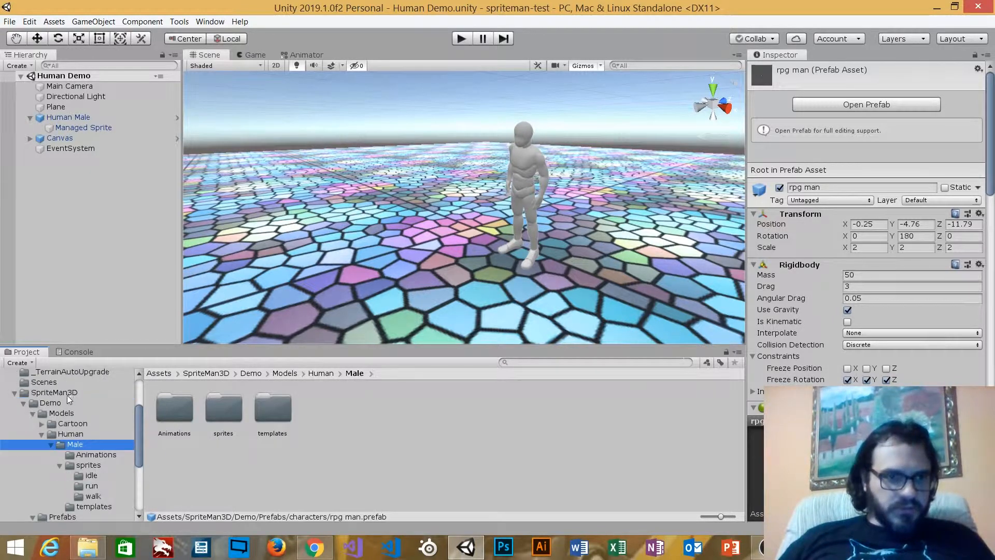
click(71, 434)
click(78, 445)
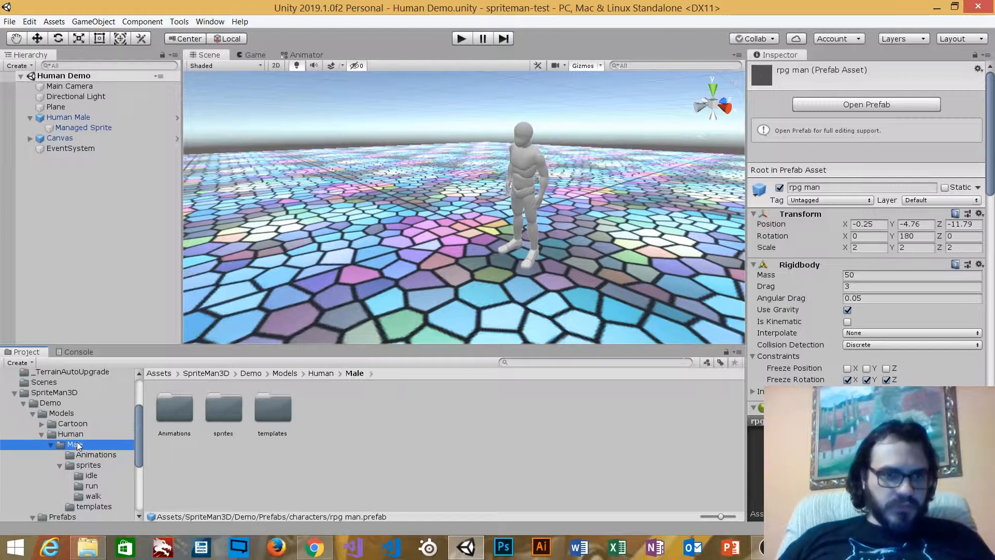
click(118, 454)
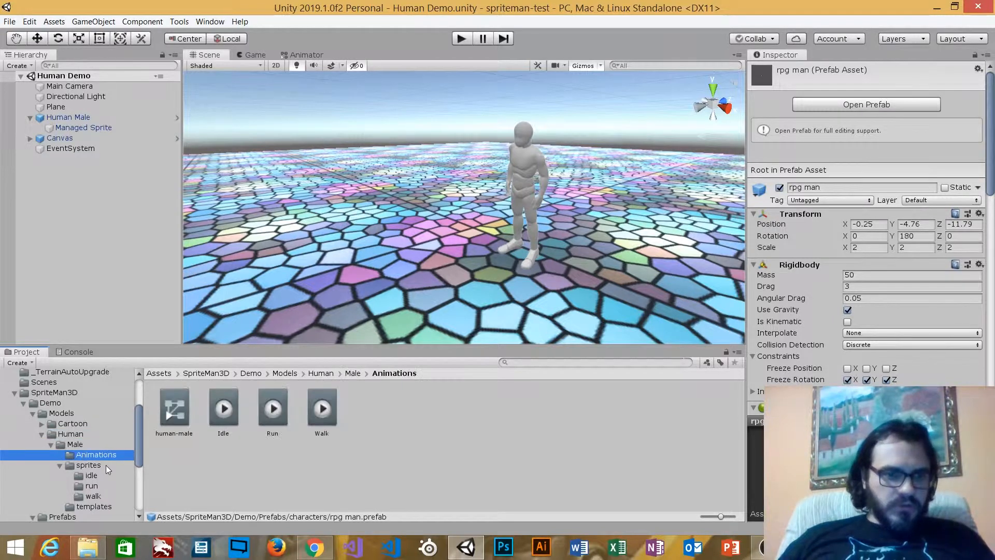
Open the human-male animator controller and inspect its Idle, Walk and Run states
double_click(177, 416)
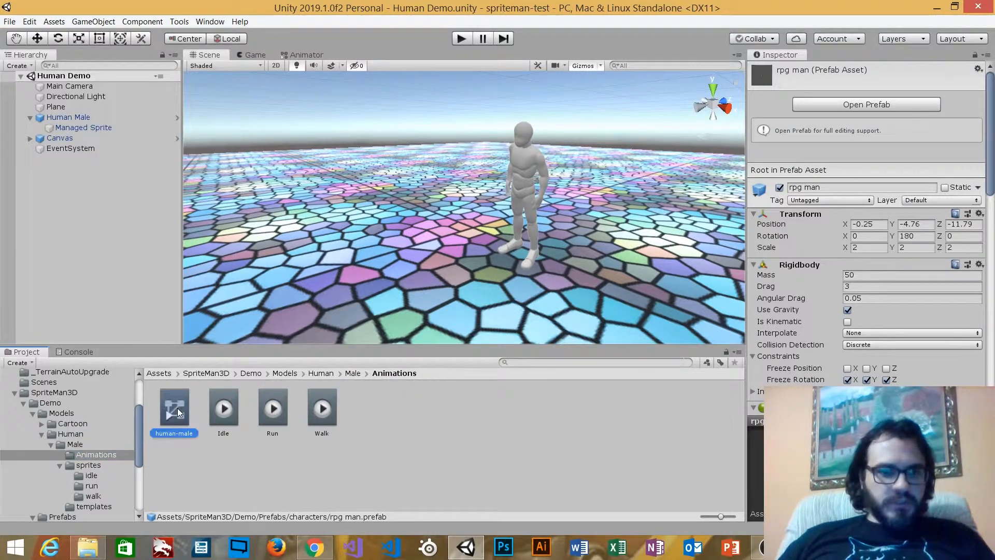
middle_drag(599, 206, 613, 141)
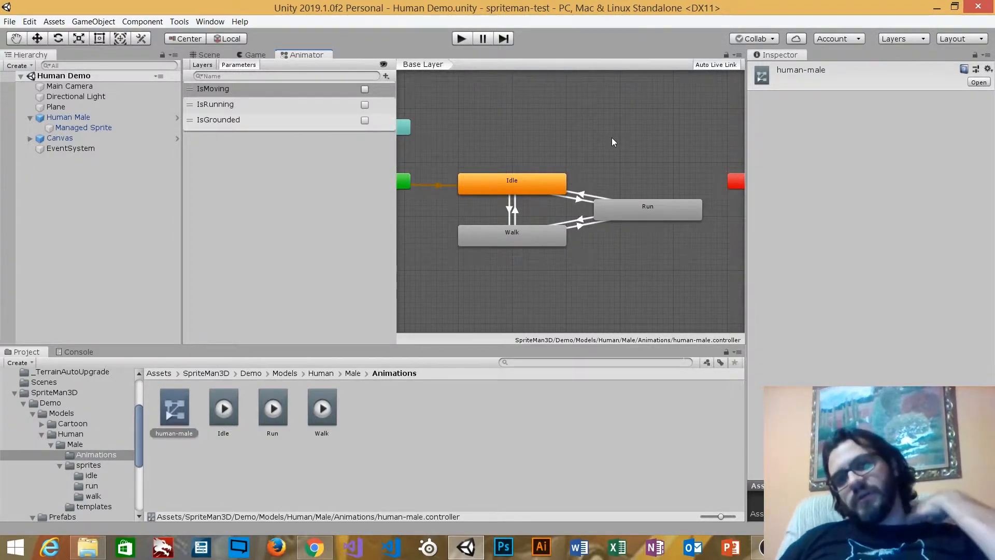
click(531, 183)
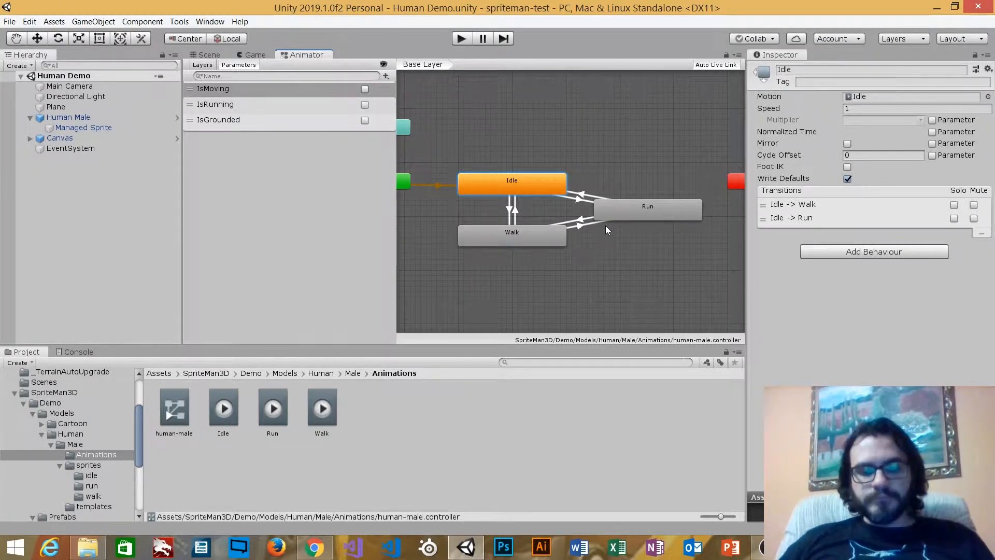
click(523, 233)
click(661, 208)
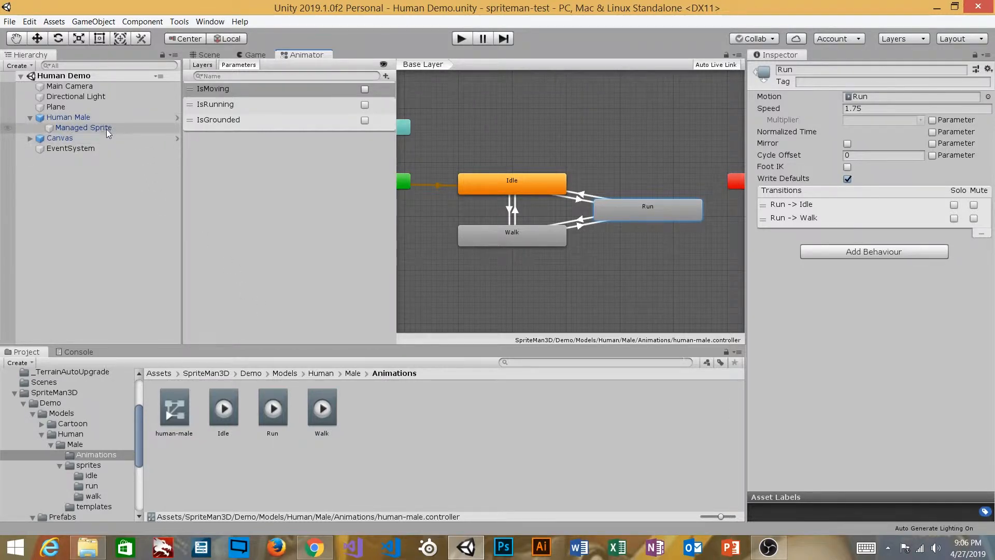
click(176, 407)
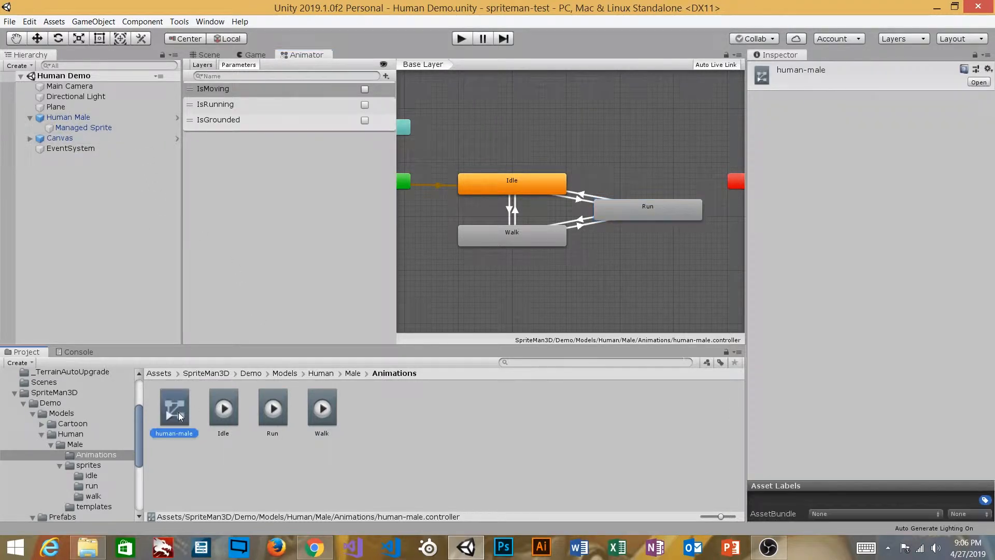
click(303, 210)
Return to the Scene view and open the Animation window for Managed Sprite
click(219, 56)
alt+drag(420, 219, 566, 194)
click(110, 128)
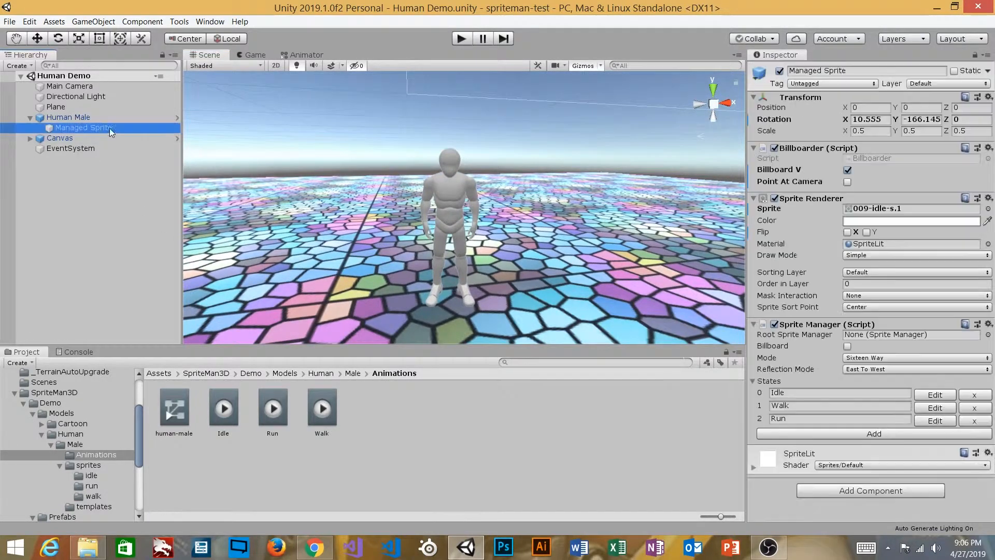
click(216, 21)
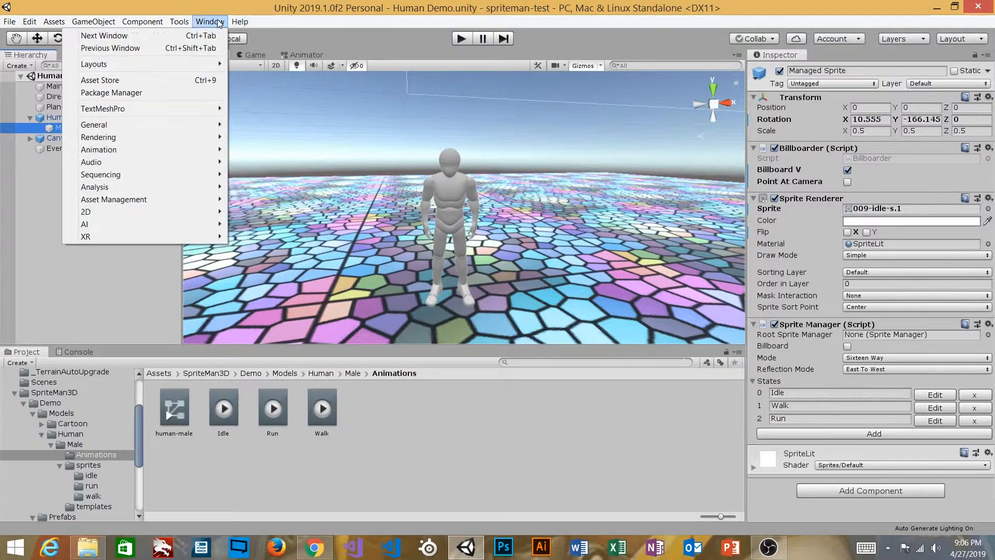
mouse_move(146, 148)
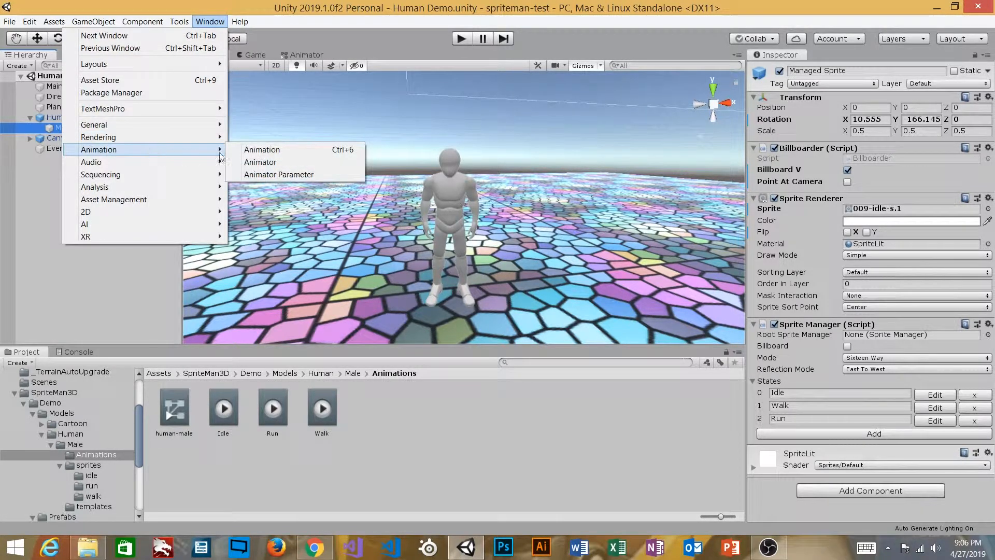
click(278, 150)
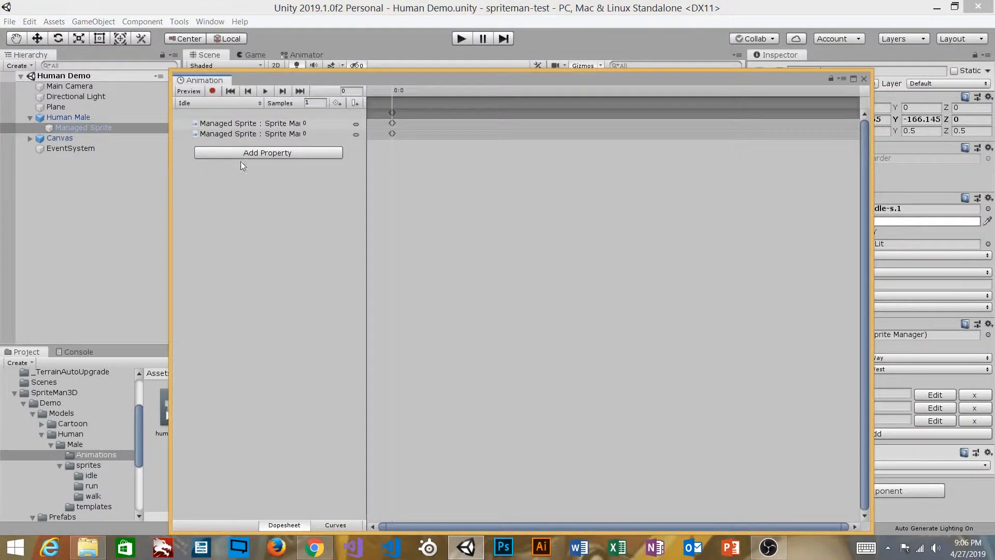
Shrink the Animation window and place it below the human figure so the sprite stays in view
drag(473, 79, 420, 62)
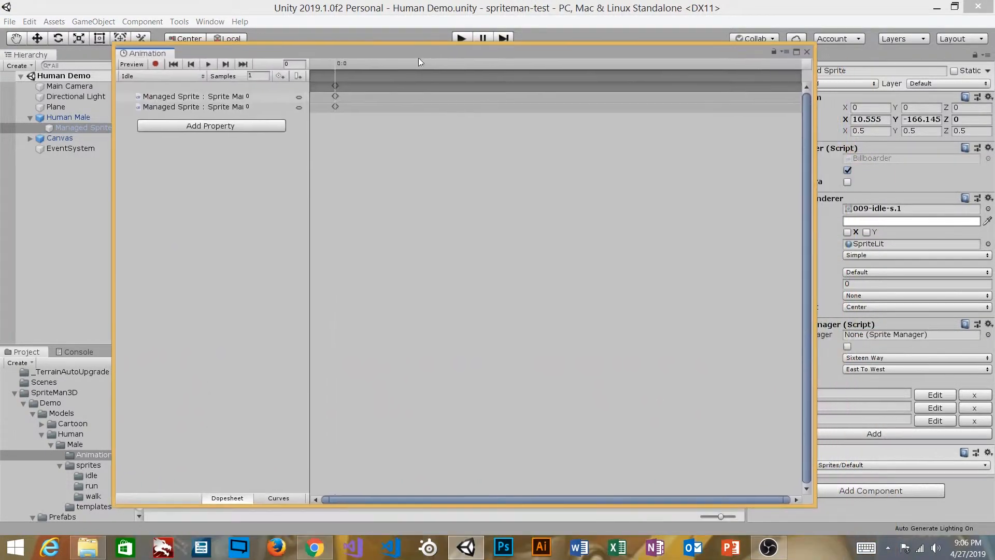
drag(812, 502, 722, 230)
drag(599, 53, 832, 321)
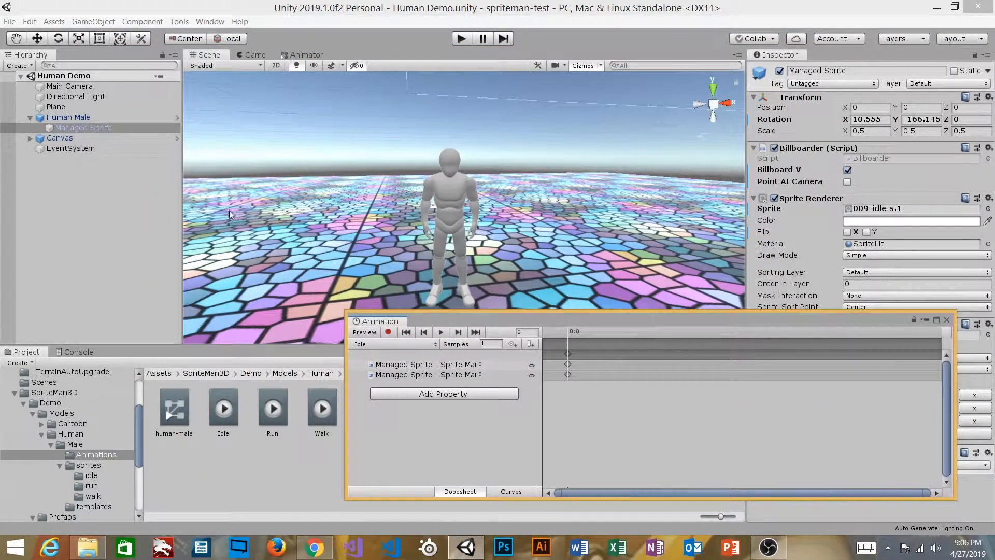
Examine the Idle clip's keyframes for Managed Sprite in the Curves and Dopesheet views
click(370, 344)
click(372, 344)
alt+drag(456, 210, 513, 327)
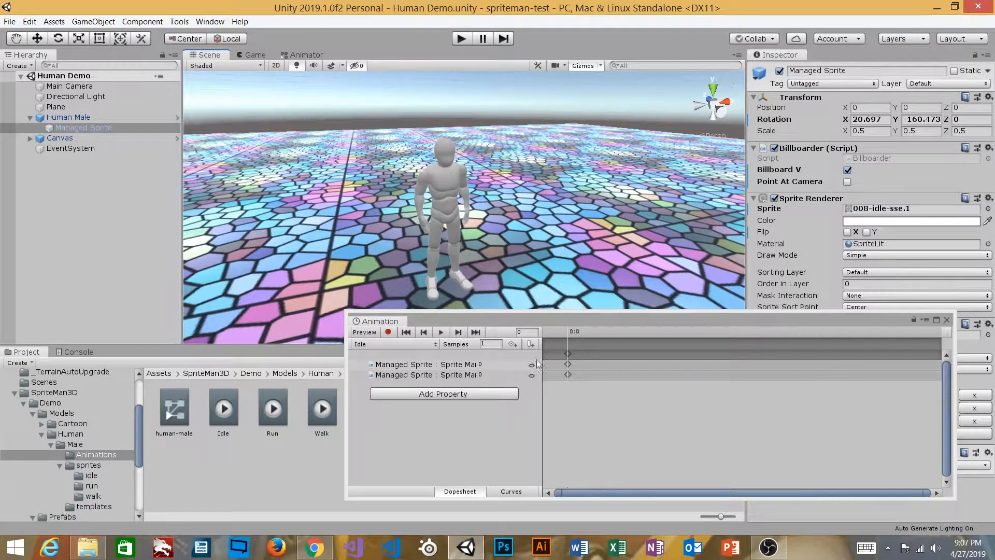
click(567, 374)
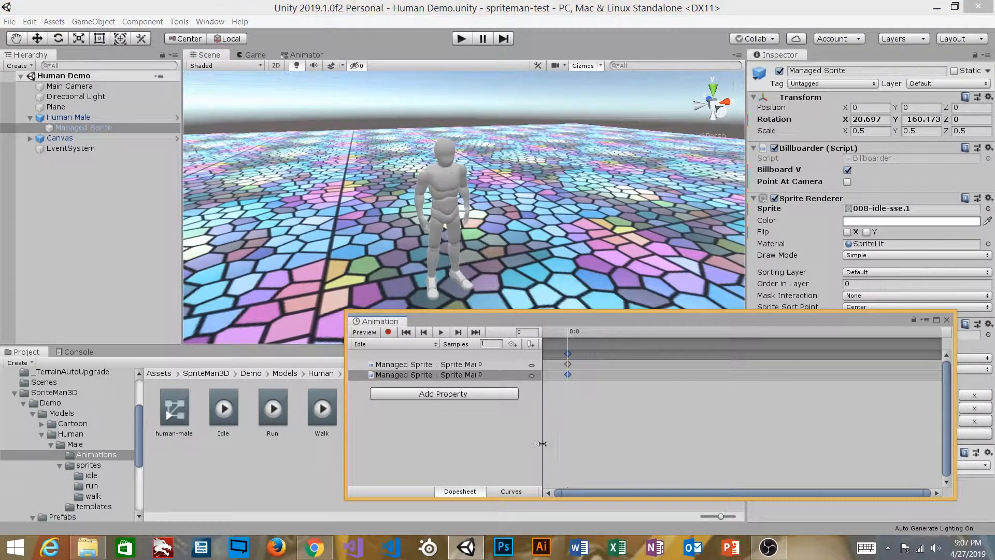
key(ctrl+Tab)
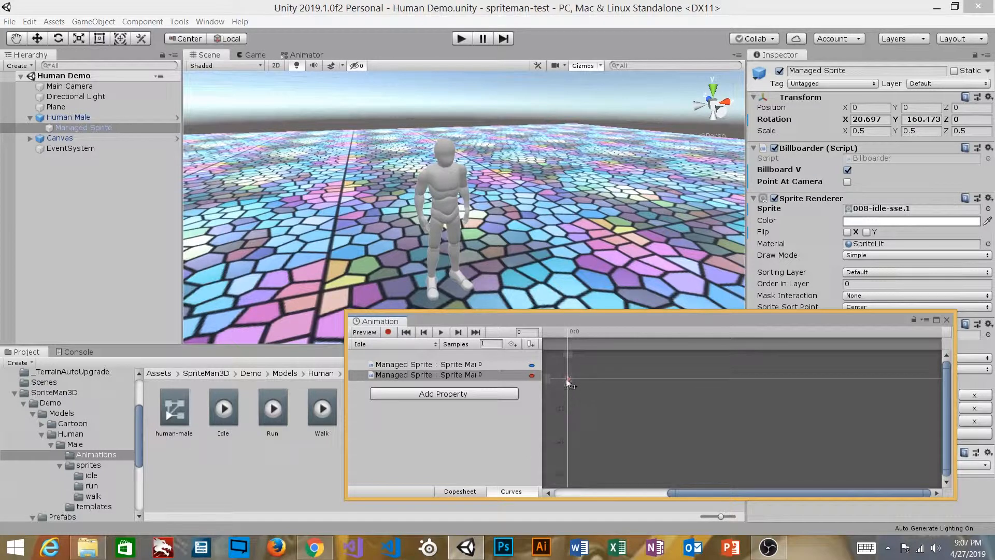
click(461, 491)
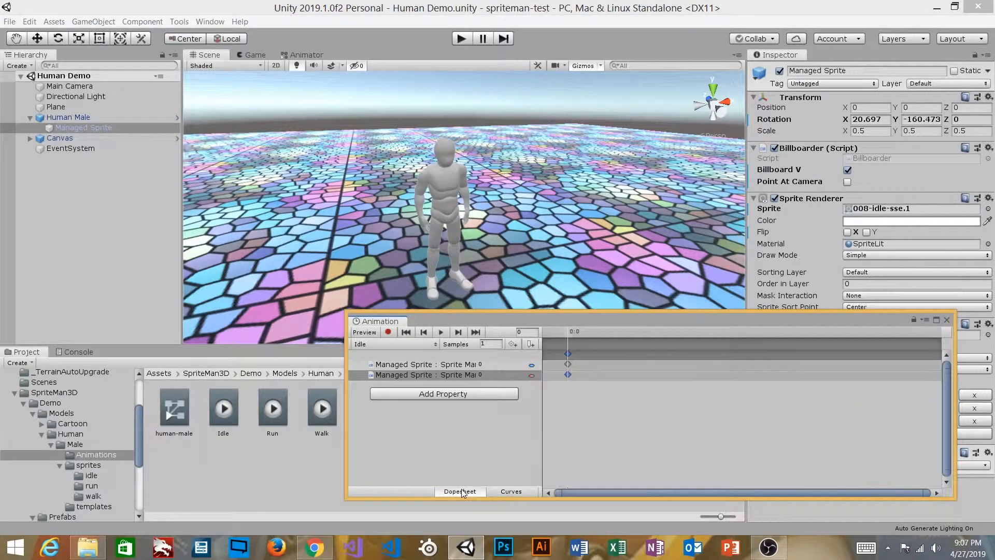
Switch to the Walk clip and play it while viewing the sprite from different angles
click(378, 344)
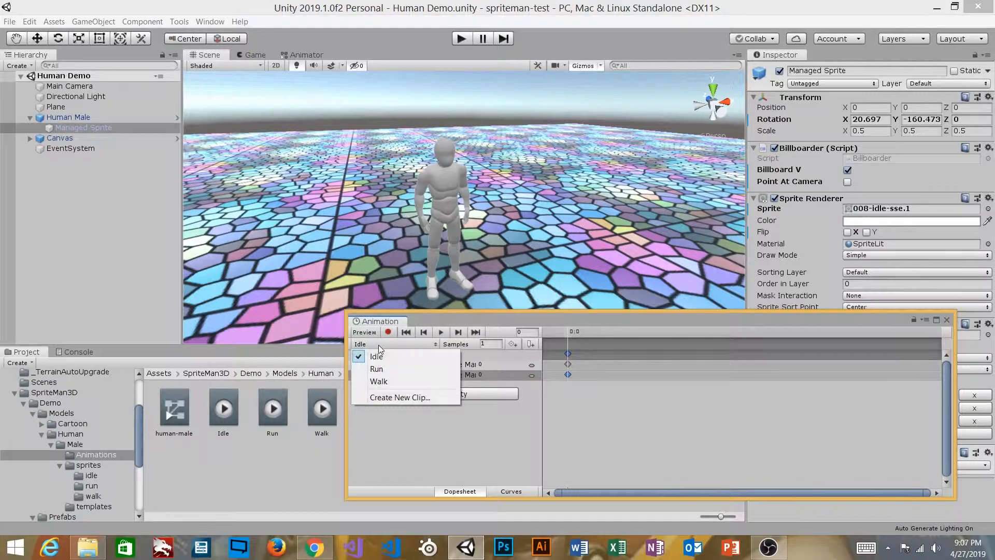
click(379, 381)
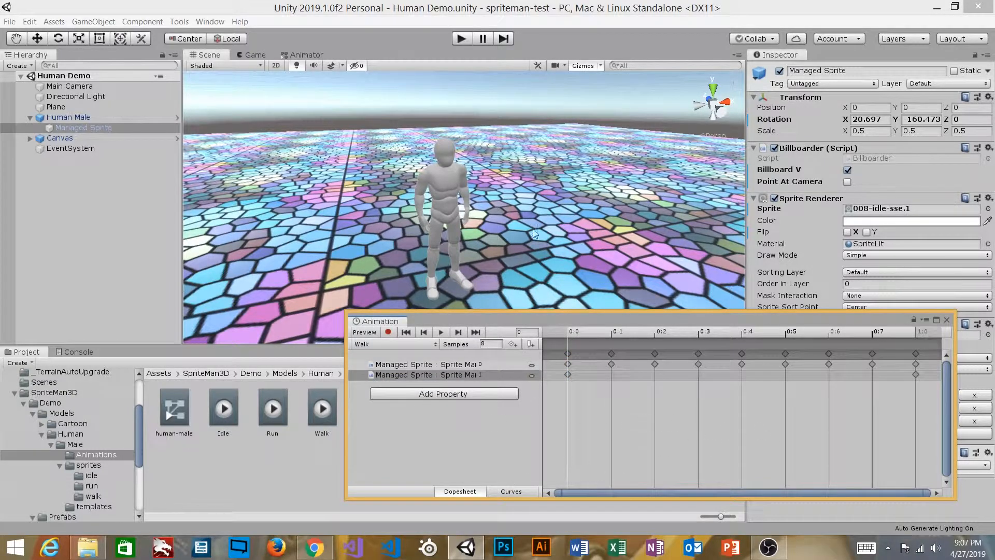
alt+drag(535, 234, 536, 213)
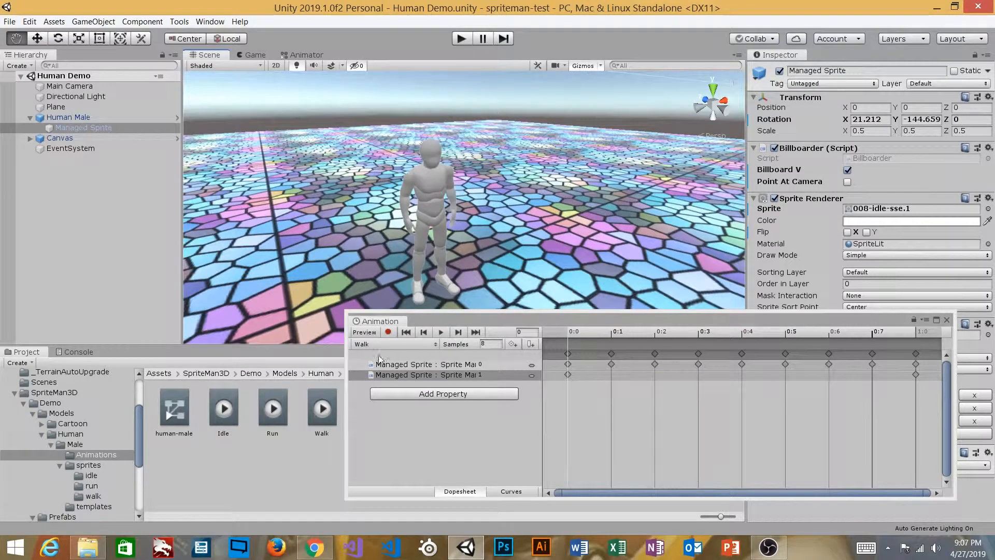
alt+drag(496, 265, 577, 216)
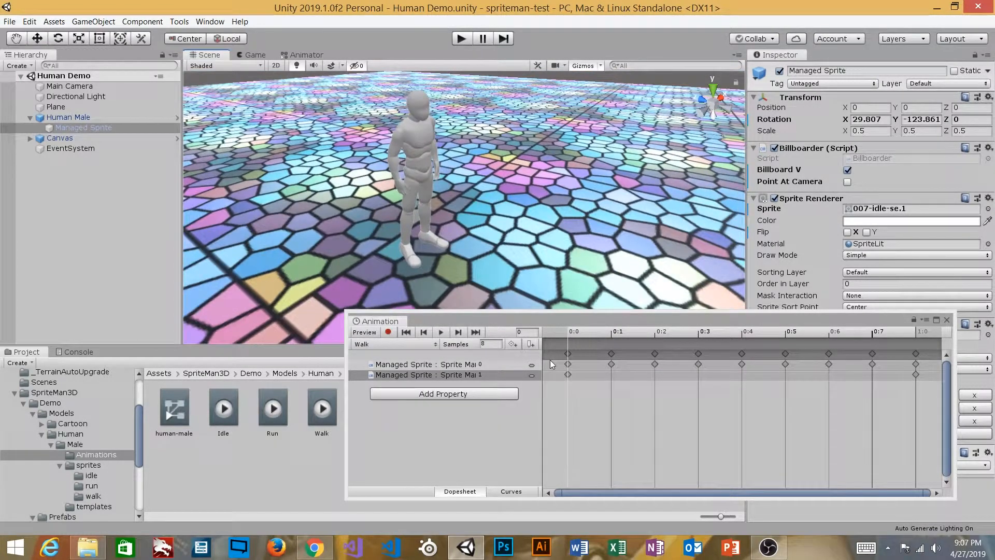
click(440, 332)
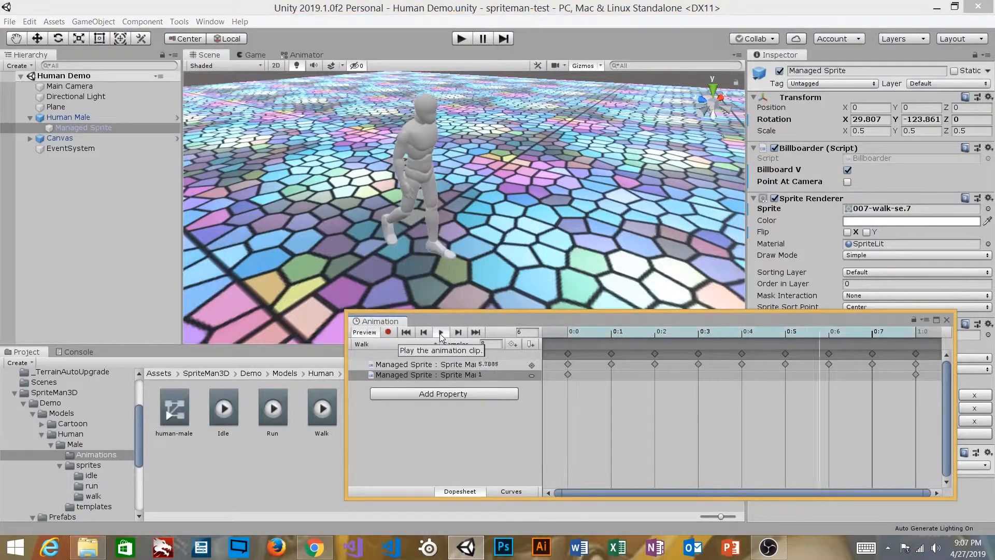
alt+drag(443, 172, 318, 172)
Preview the Run clip on the sprite from several angles, and close the Animation window
click(421, 345)
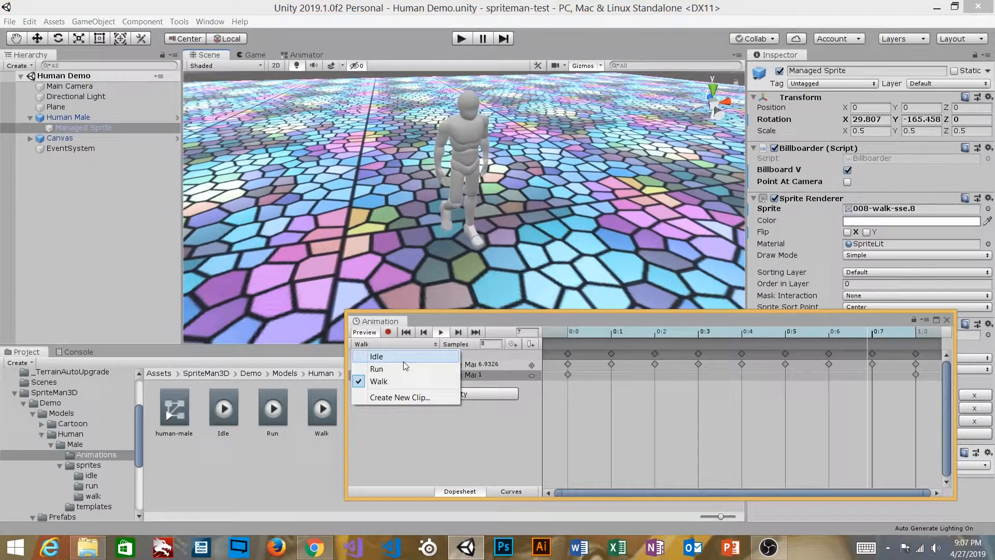
click(412, 369)
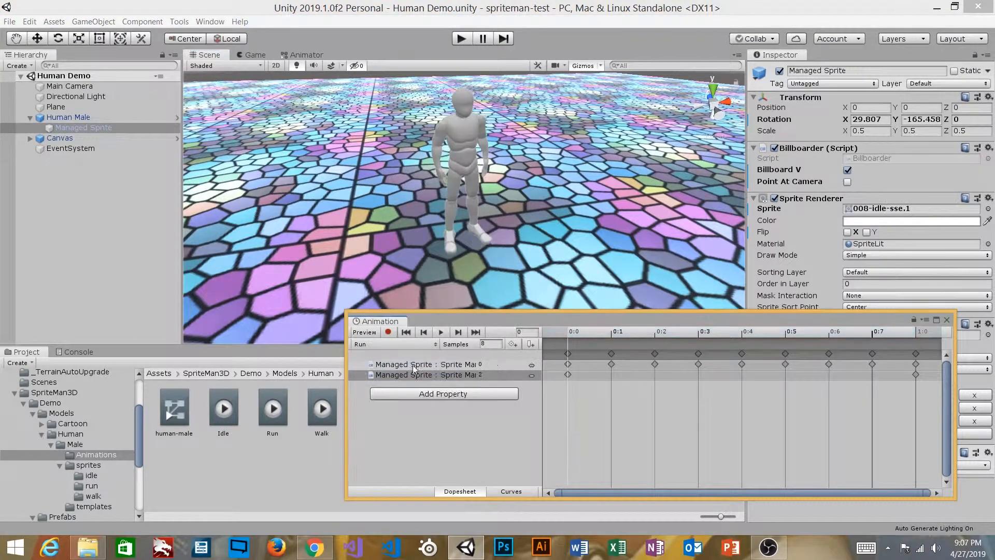
click(441, 331)
alt+drag(498, 171, 238, 77)
alt+drag(559, 203, 573, 233)
alt+drag(493, 200, 565, 195)
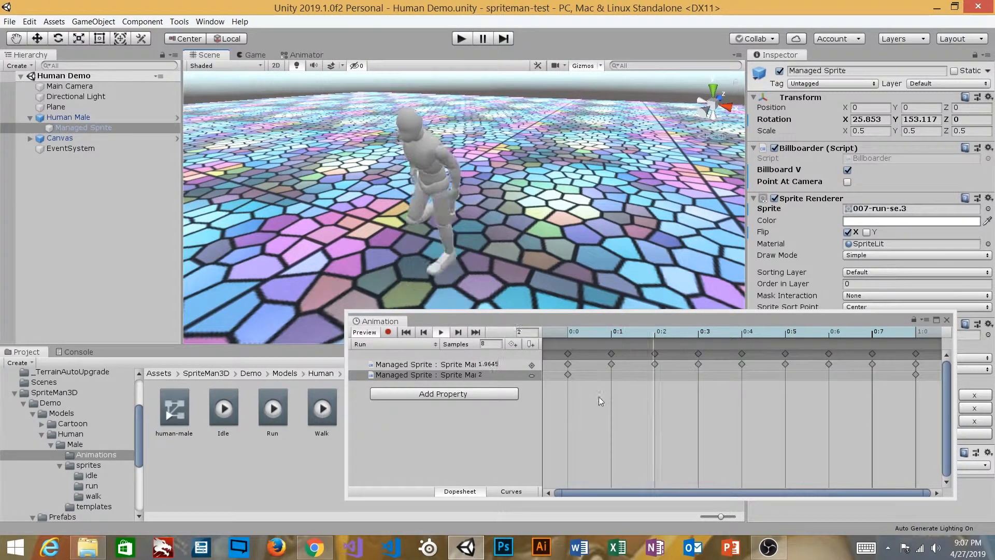
click(370, 336)
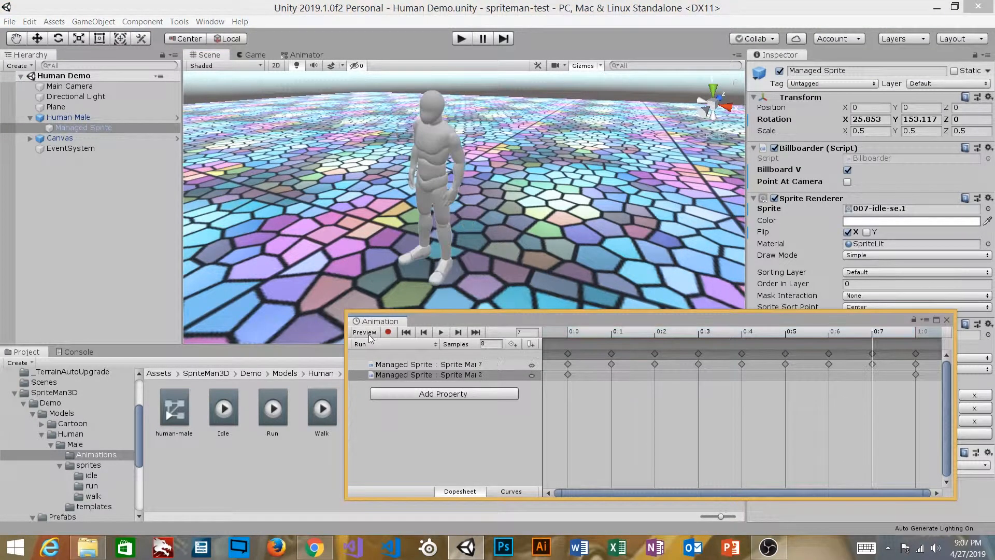
drag(583, 318, 565, 305)
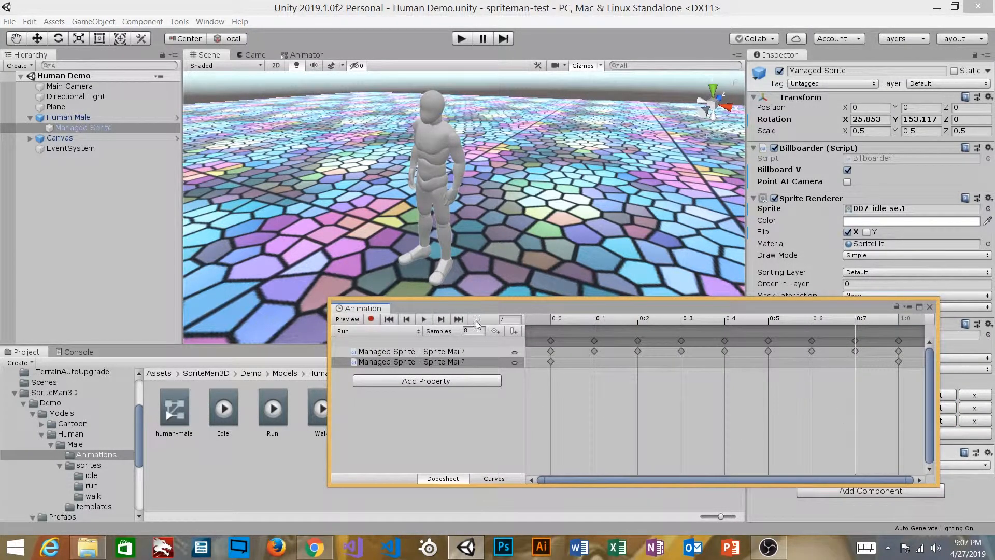
click(930, 307)
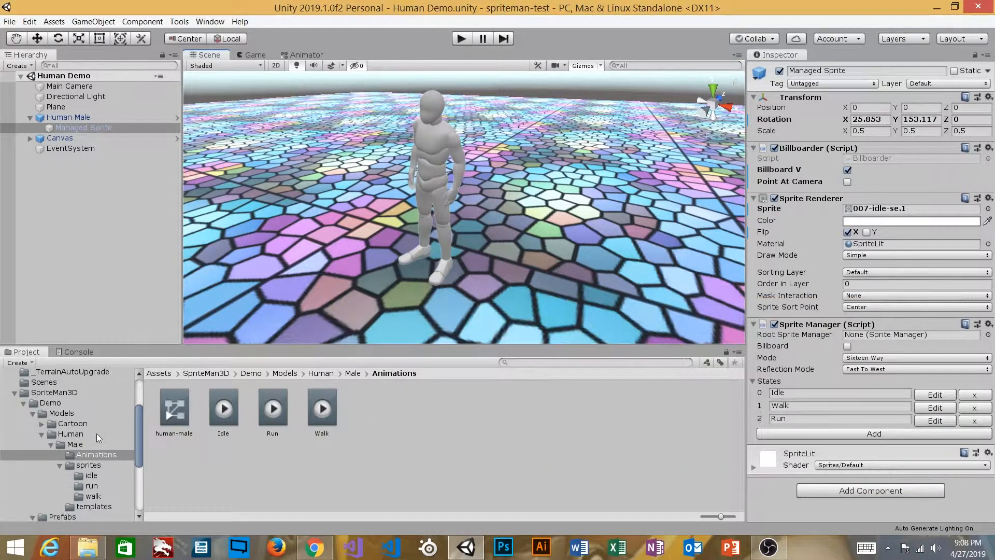
Browse the idle and run sprite folders under Male/sprites, ending in the idle folder
click(92, 466)
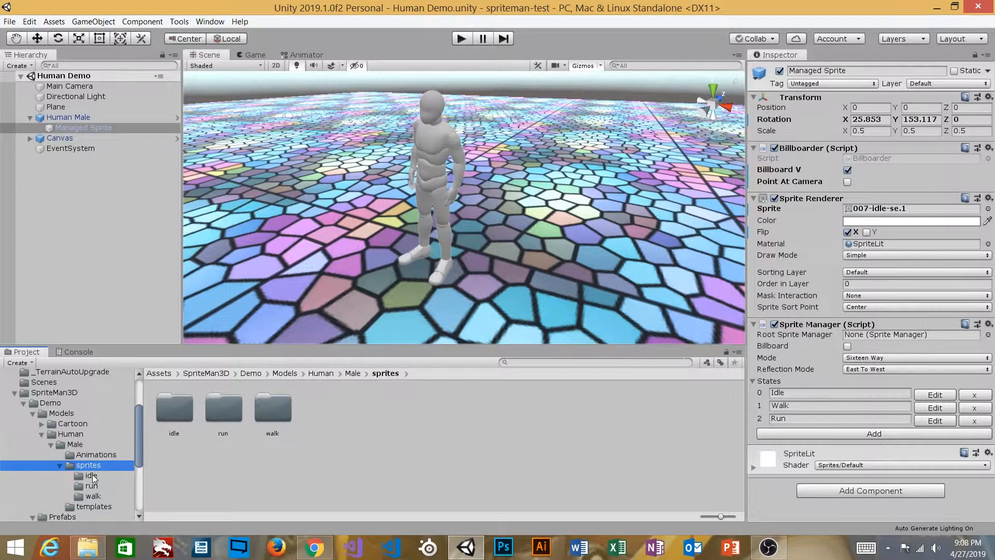
click(93, 477)
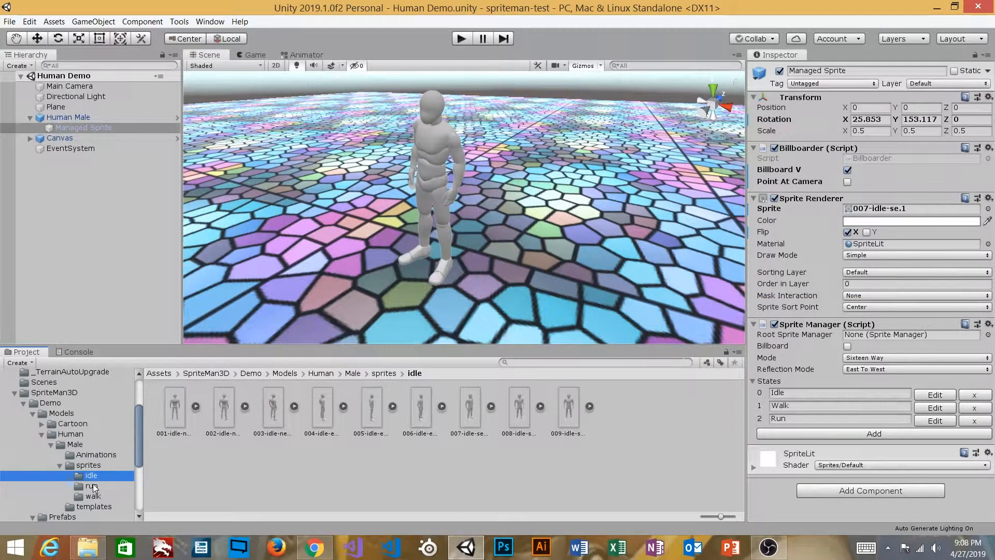
click(92, 486)
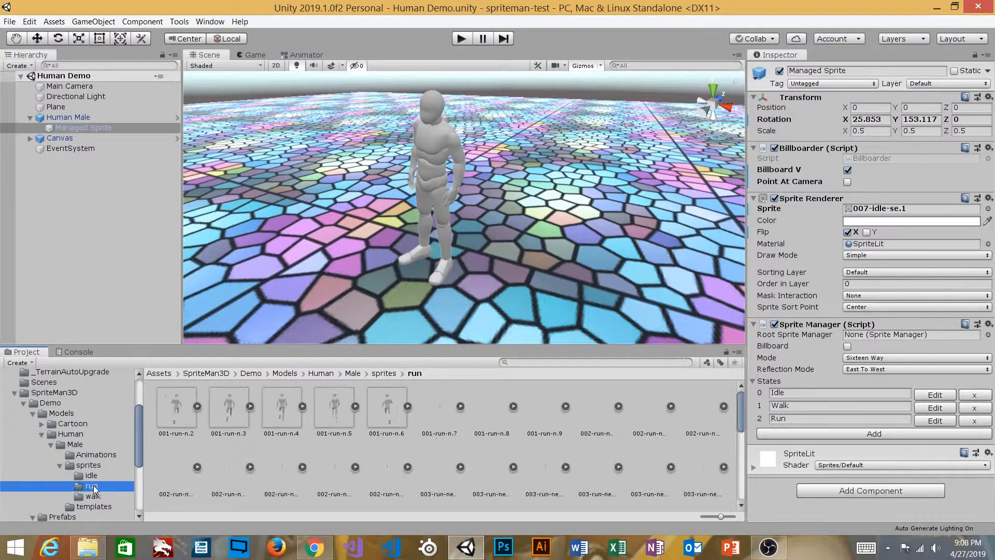
click(95, 477)
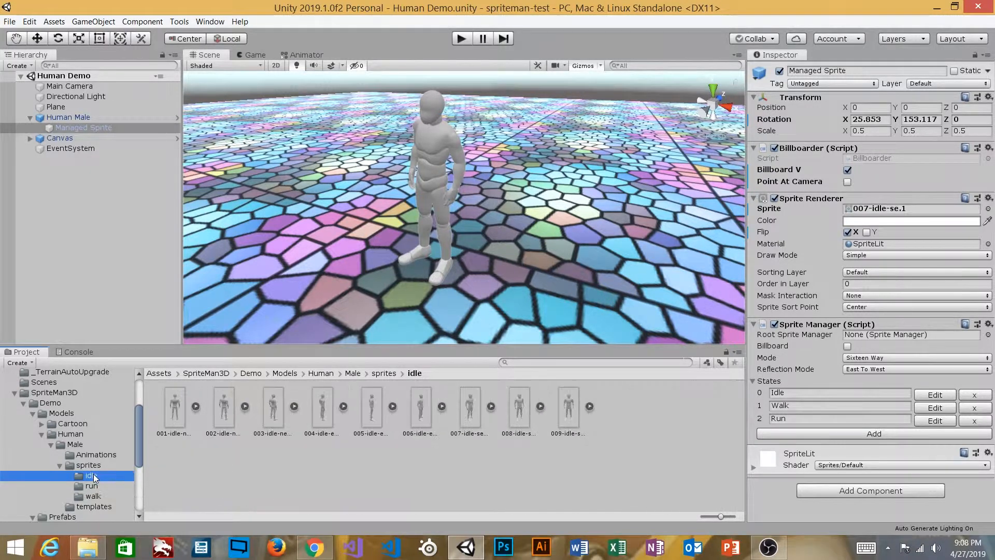
Inspect the import settings of the 001-idle-n.1, 002-idle-nne.1 and 003-idle-ne.1 sprites, and reselect Managed Sprite
click(175, 408)
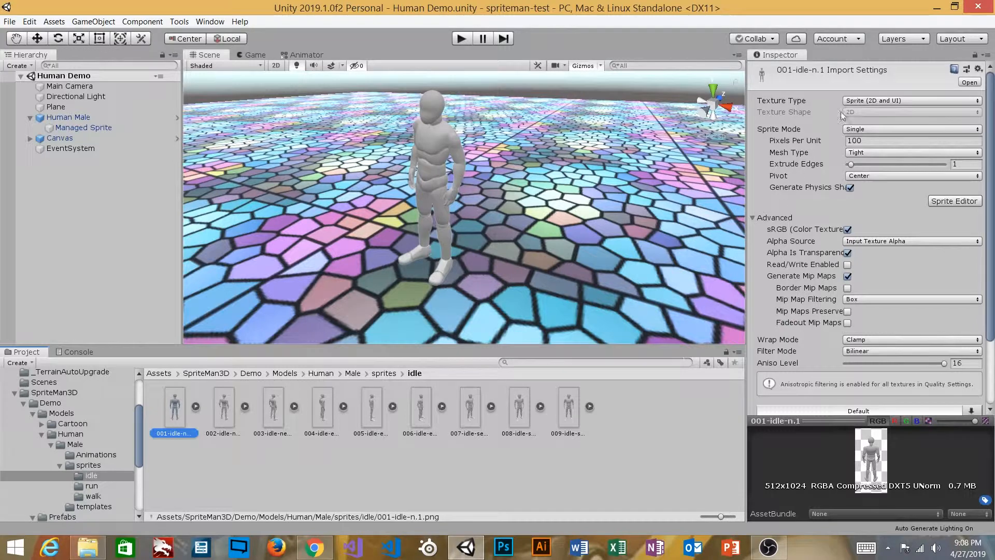
click(791, 103)
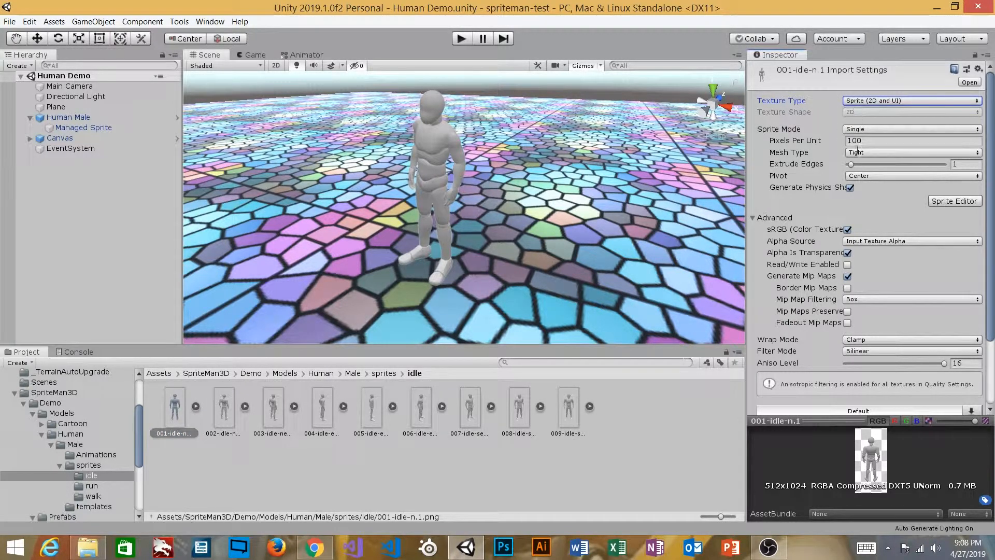
click(225, 417)
click(273, 415)
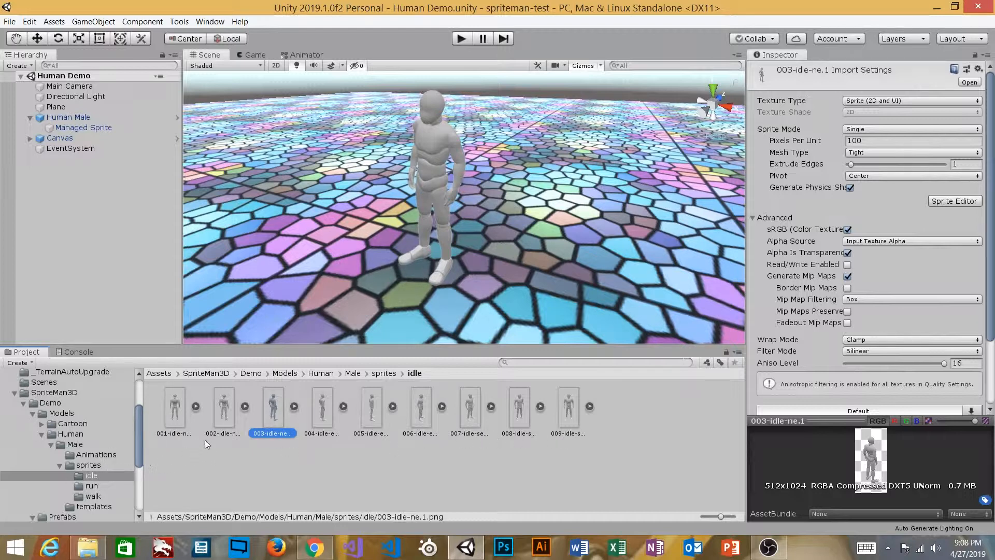
click(220, 433)
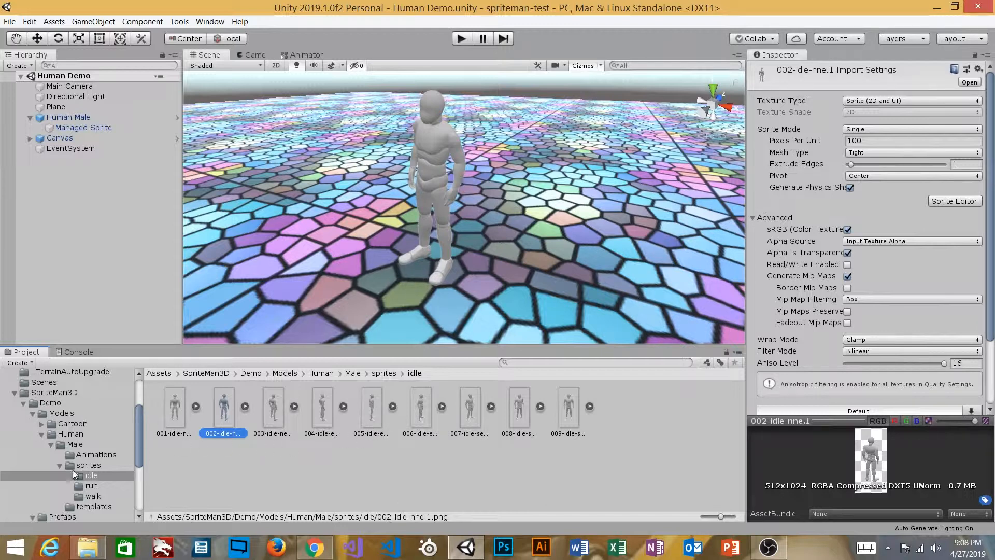
click(78, 127)
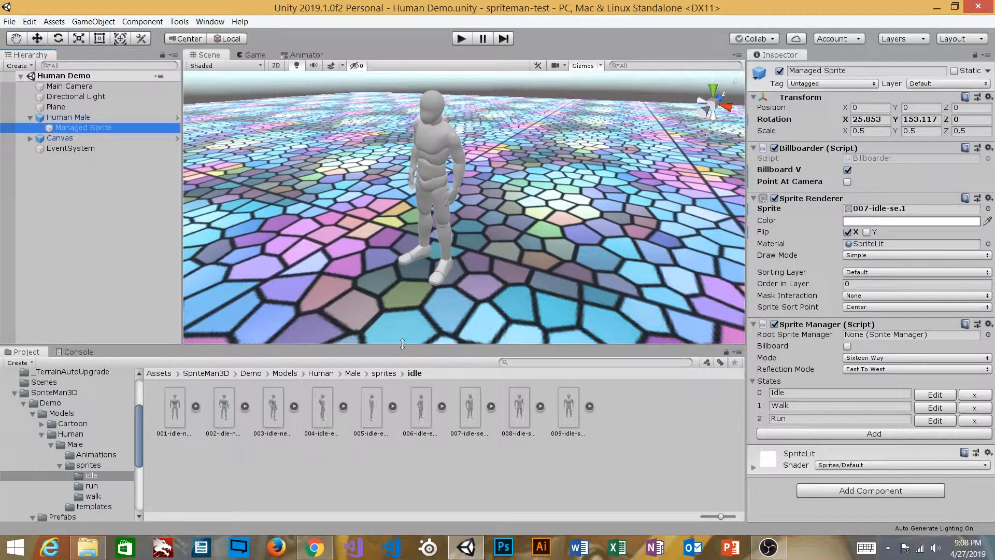
Open the Walk state for editing and view its sprite frames for the NNE, NE, ENE and E directions
click(935, 407)
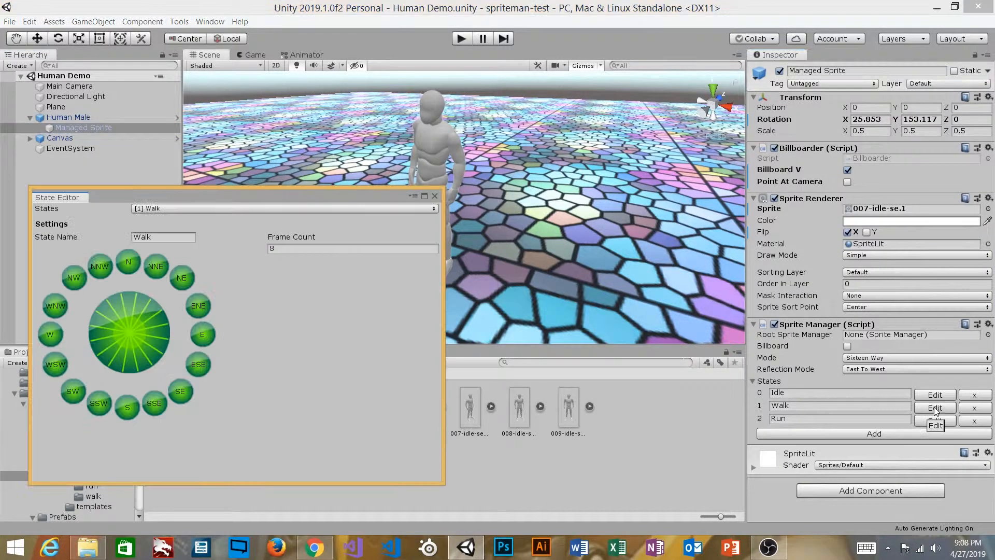
click(158, 265)
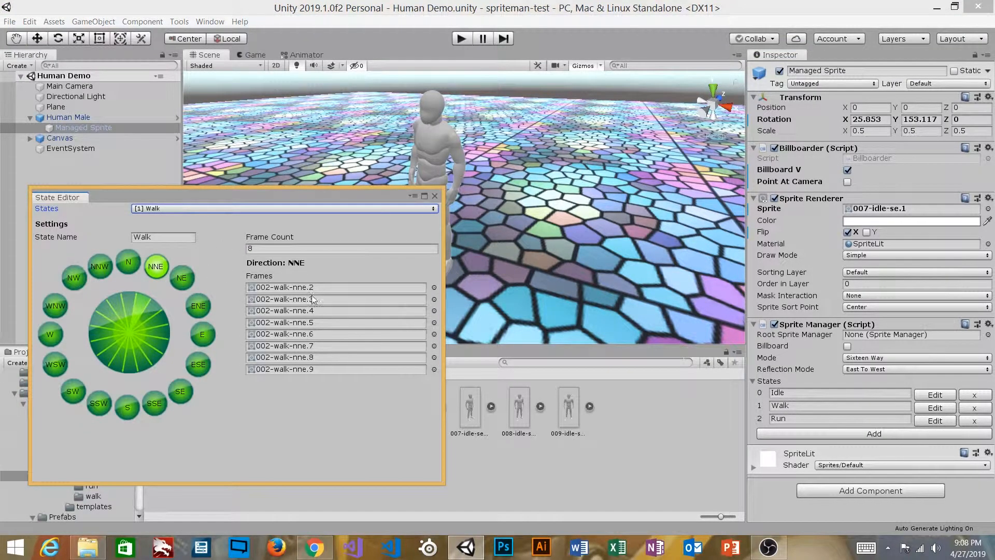
click(179, 281)
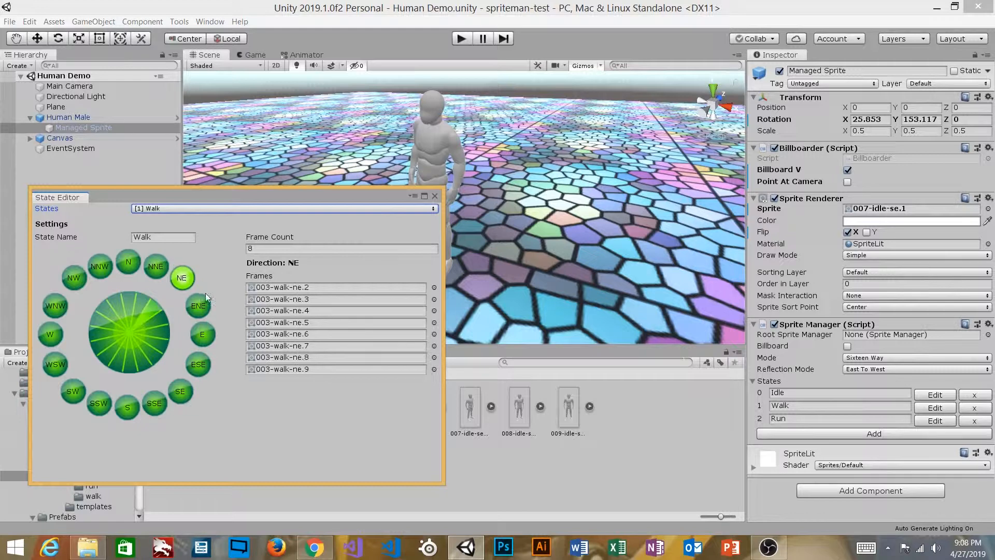
click(206, 303)
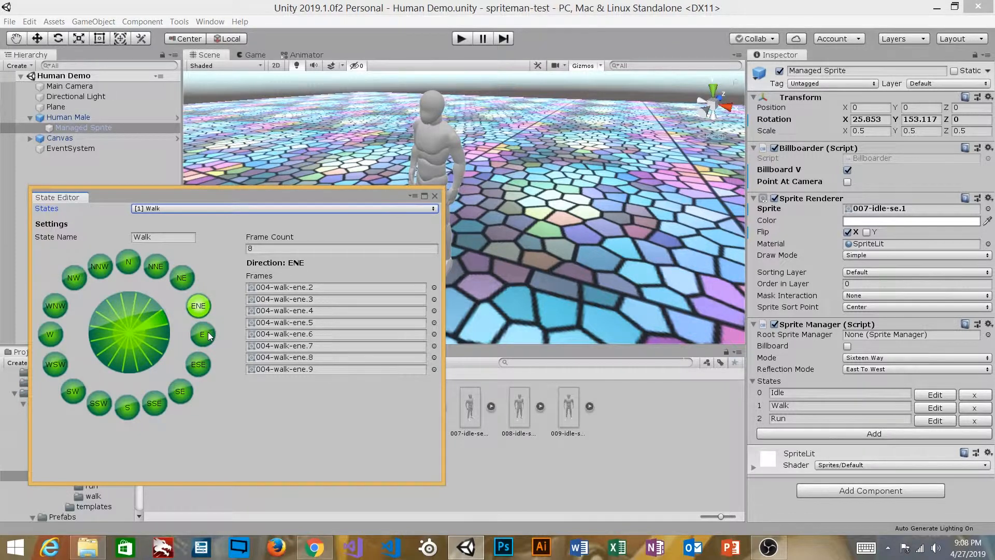
click(207, 332)
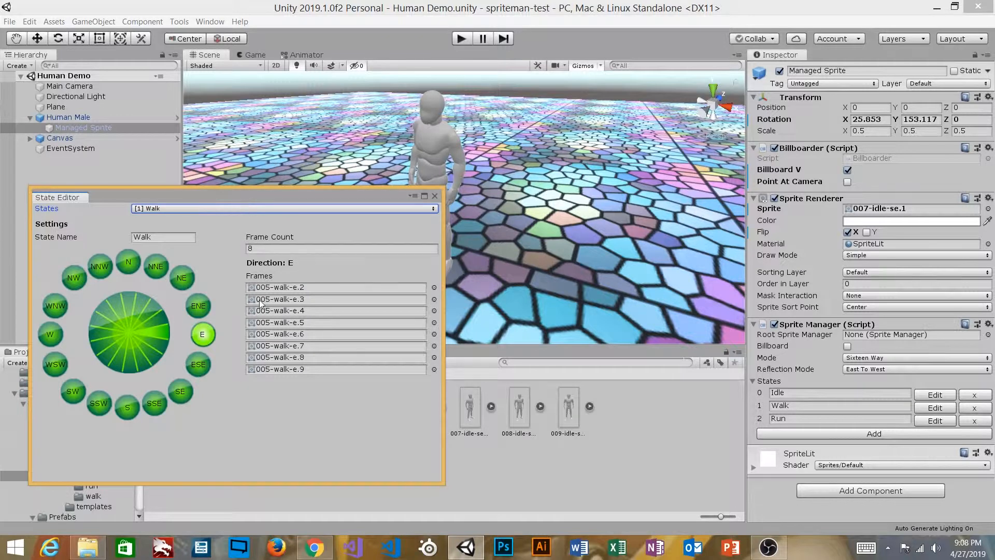
View the Walk state's frames for the southern and western directions, from SSE and S through SSW, SW and WSW to W
click(127, 407)
click(157, 406)
click(127, 408)
click(99, 404)
click(73, 391)
click(55, 364)
click(50, 334)
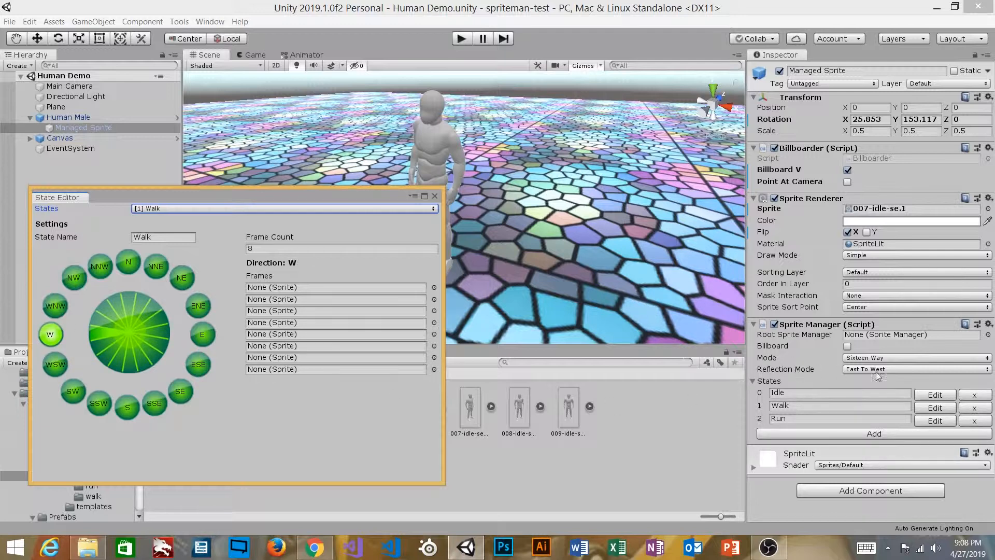
Switch to the Run state, view its frames for each direction from N clockwise to SE, and close the State Editor
click(213, 208)
click(180, 245)
click(137, 262)
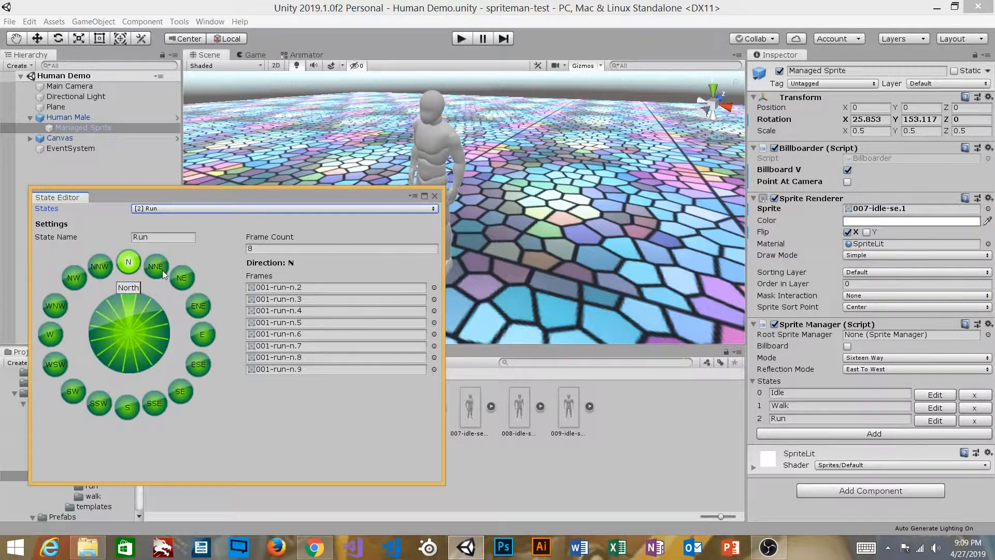
click(160, 267)
click(184, 279)
click(200, 305)
click(202, 334)
click(202, 363)
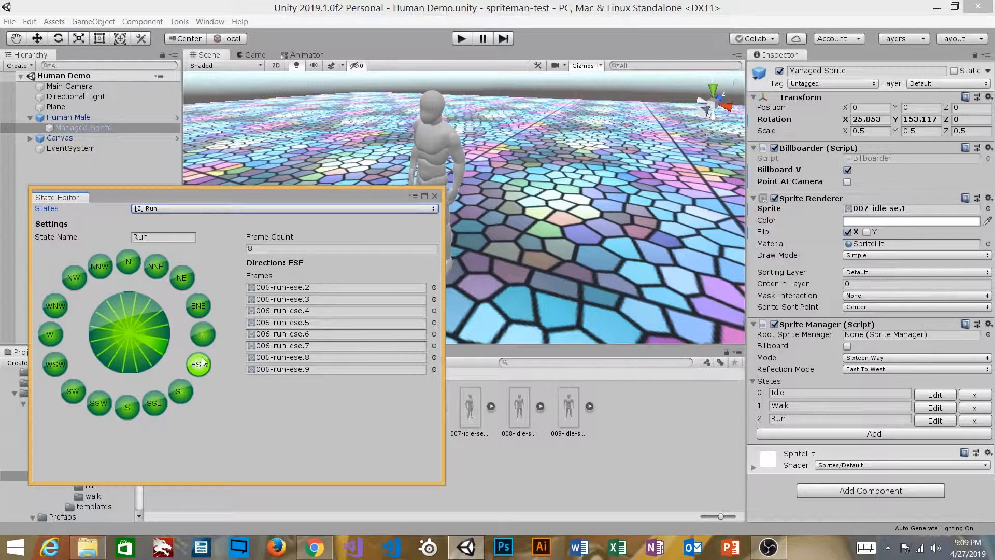
click(180, 394)
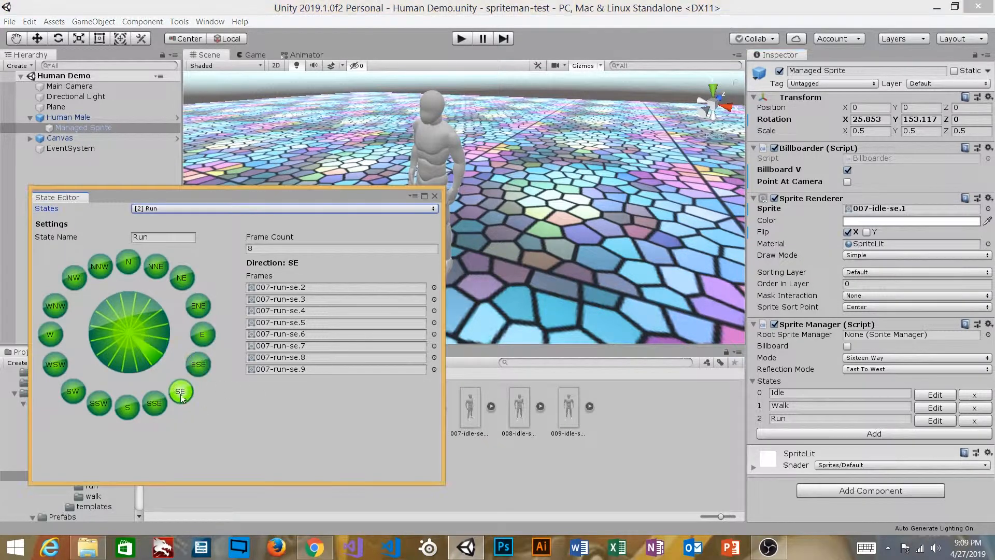
click(435, 195)
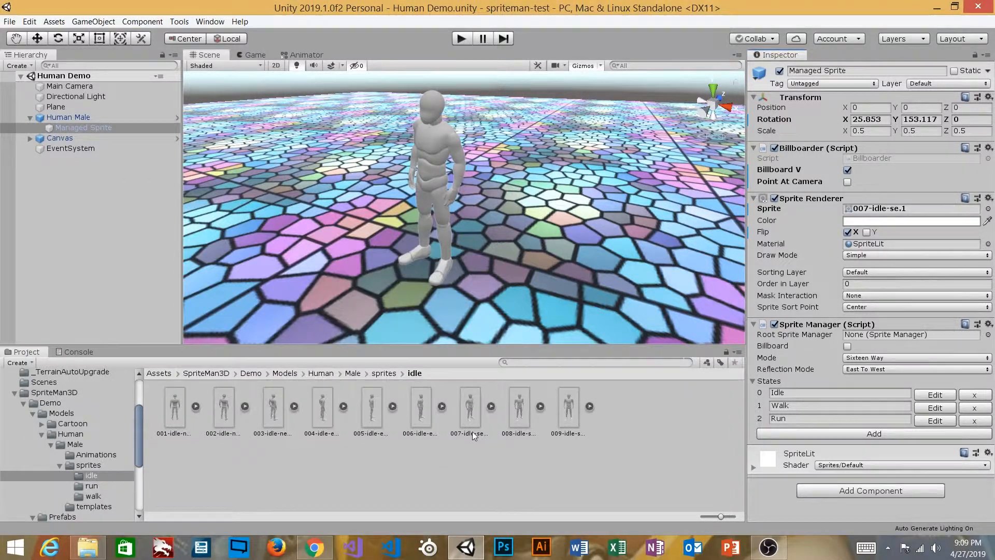
Inspect the 007-idle-se.1 sprite's import settings, and look through the run folder's sprites down to the last frames
click(470, 414)
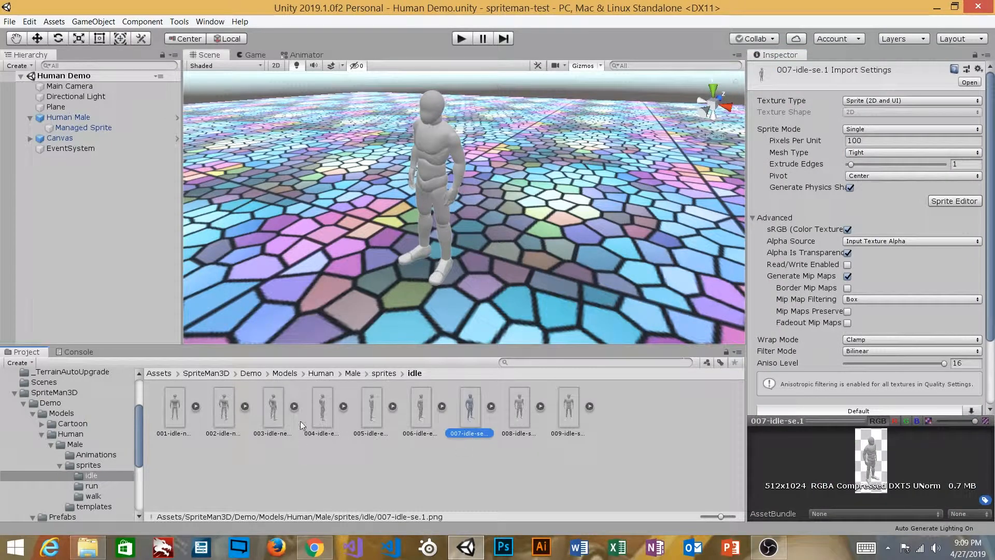
click(101, 465)
click(98, 475)
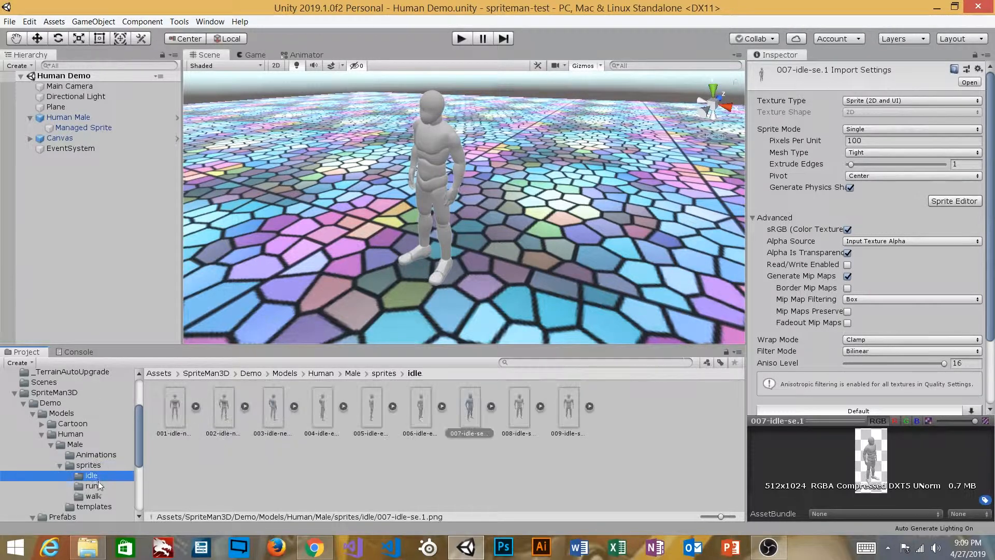
click(92, 487)
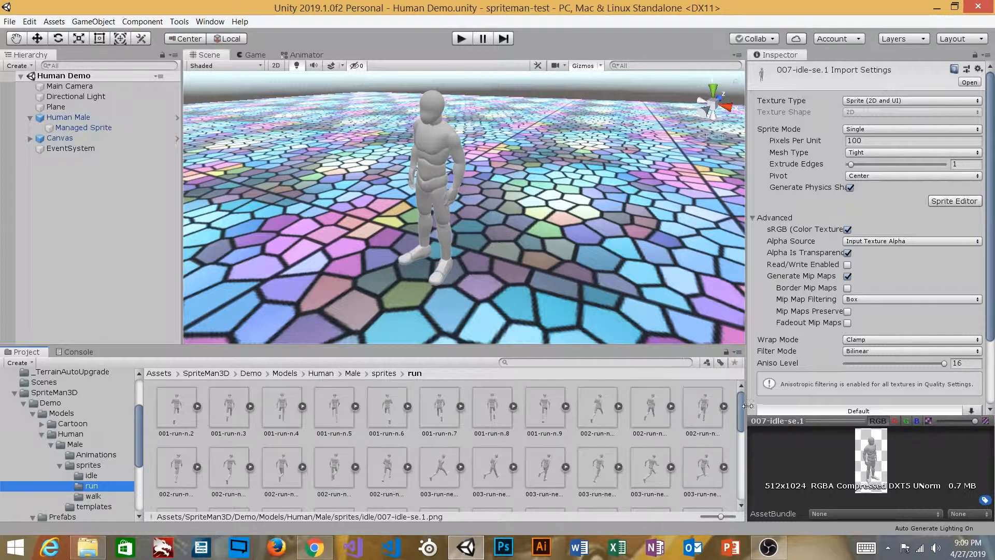
drag(741, 409, 740, 478)
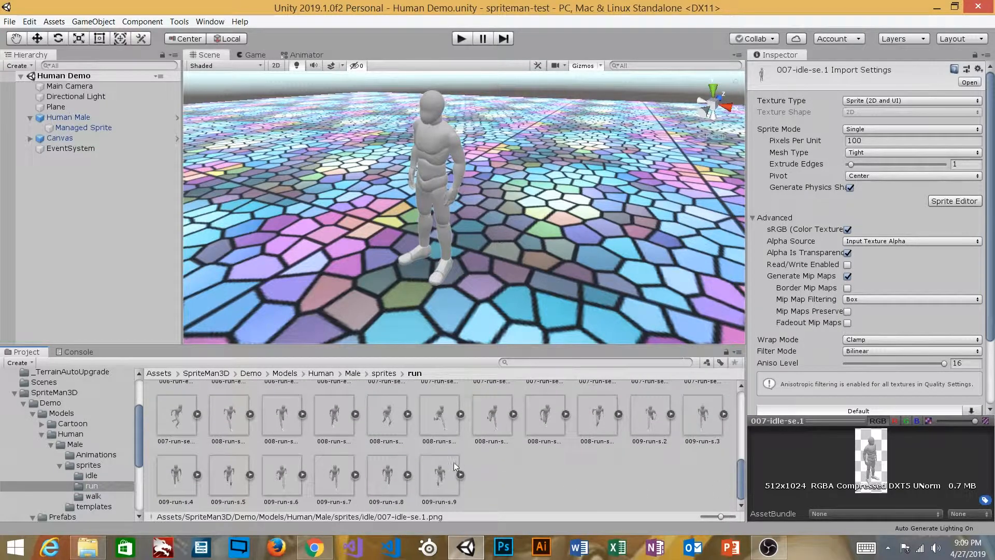
Look through the walk folder's sprites, check the parent sprites folder, and return to the walk folder
click(88, 495)
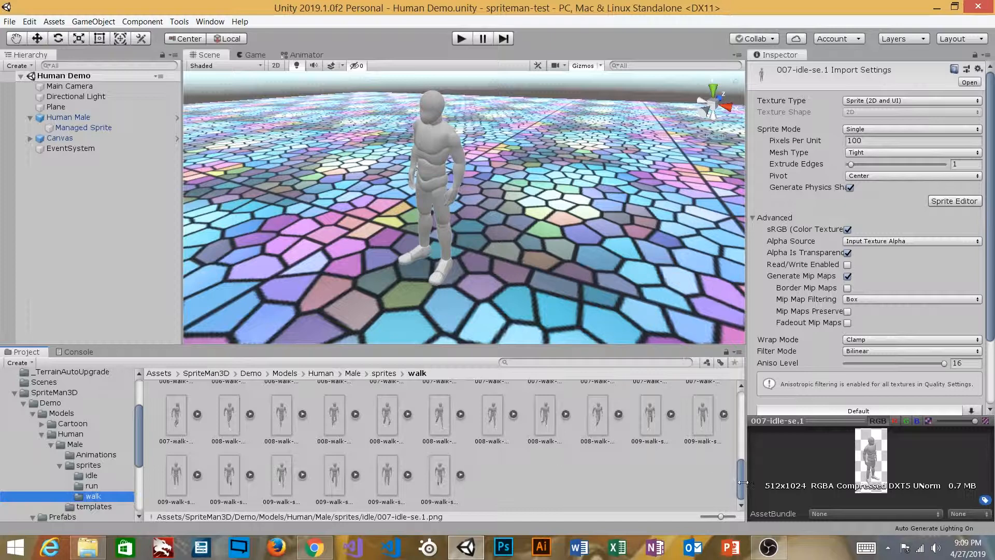
drag(742, 481, 739, 411)
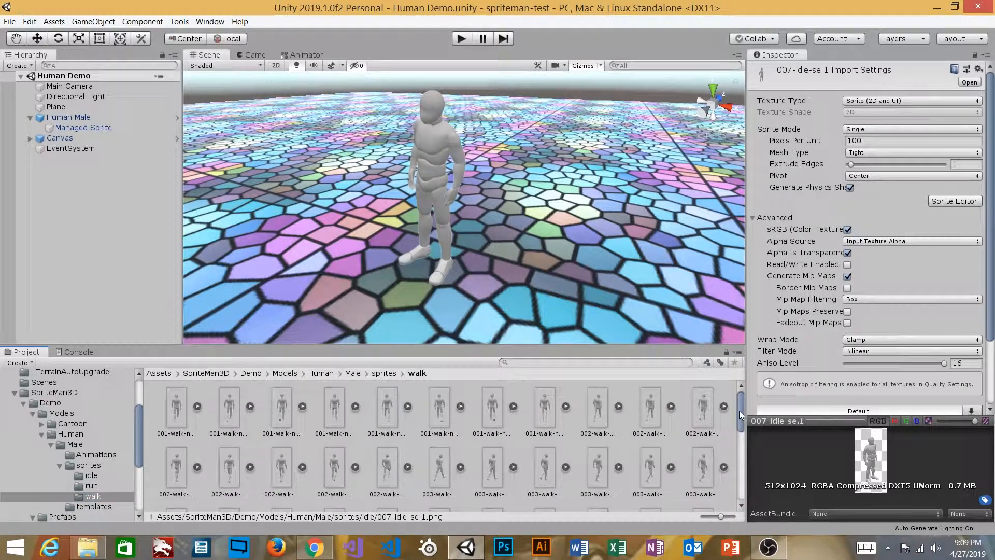
click(81, 466)
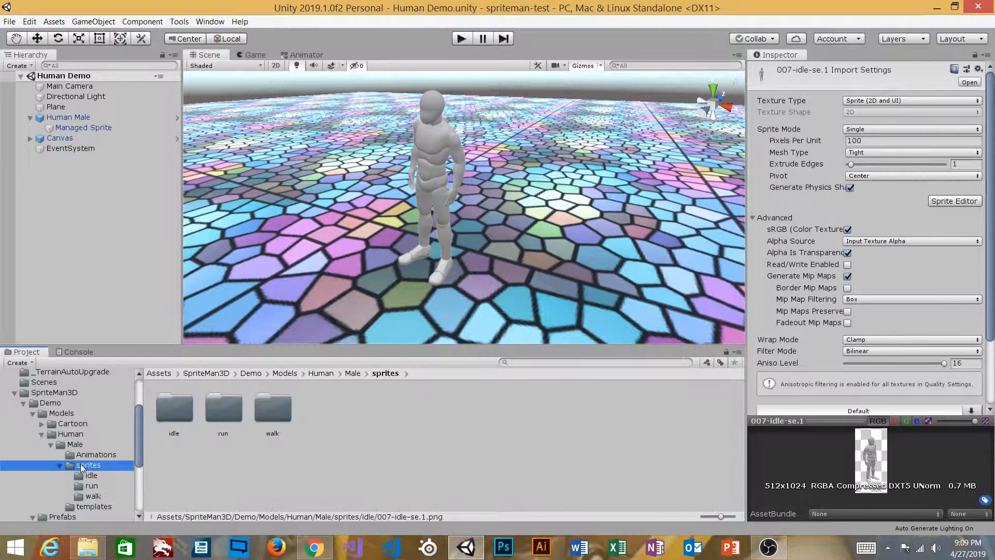
click(91, 496)
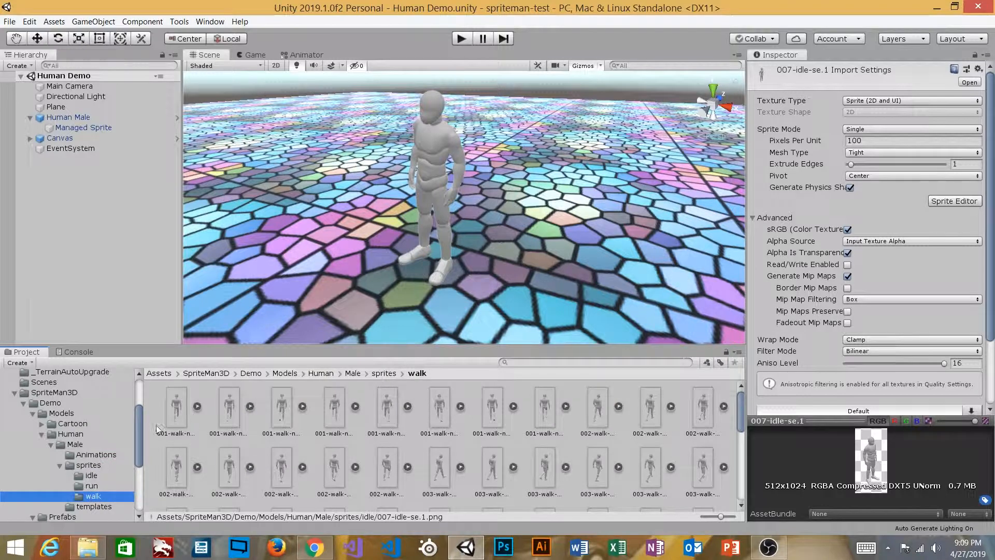